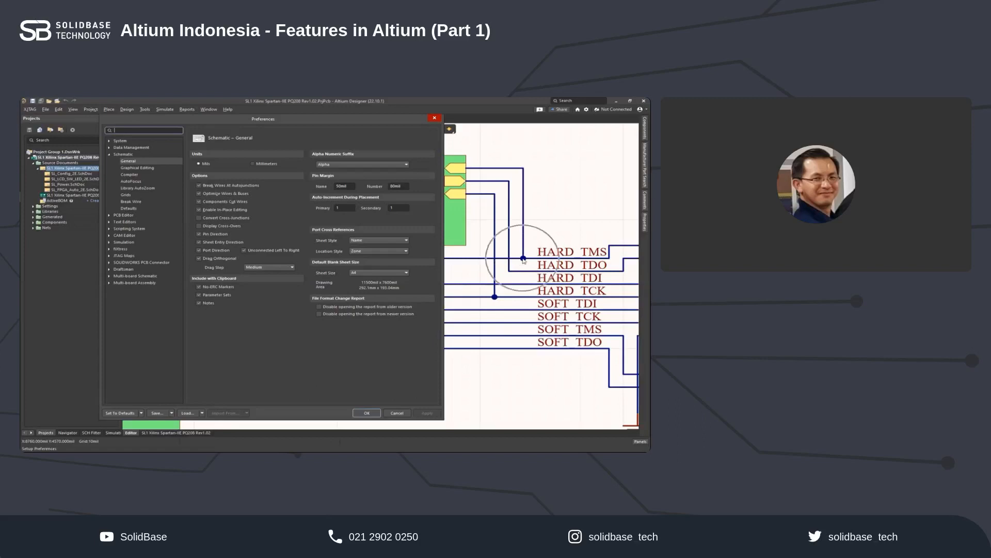
click(523, 260)
click(524, 260)
click(524, 260)
click(524, 259)
click(512, 263)
click(512, 263)
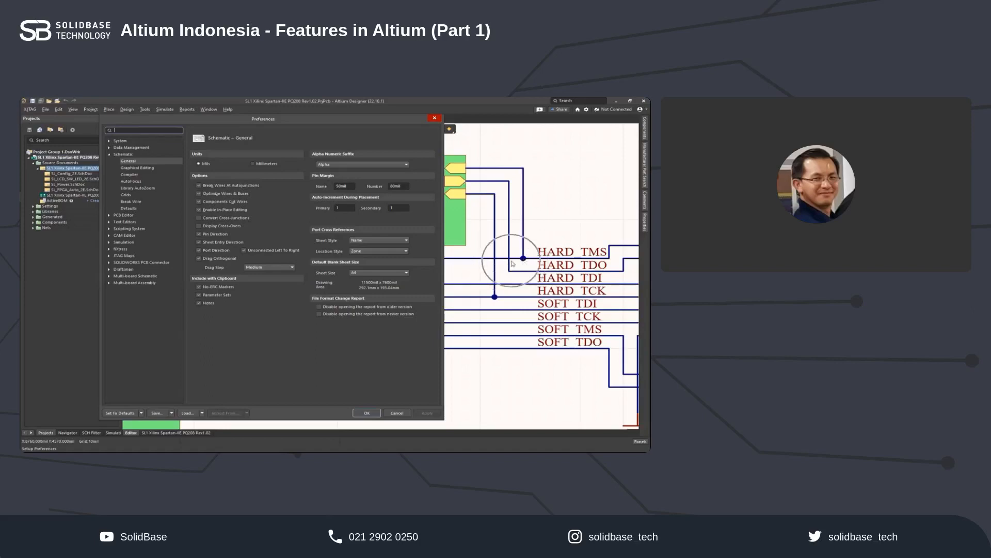
click(512, 263)
click(131, 161)
click(121, 155)
click(130, 161)
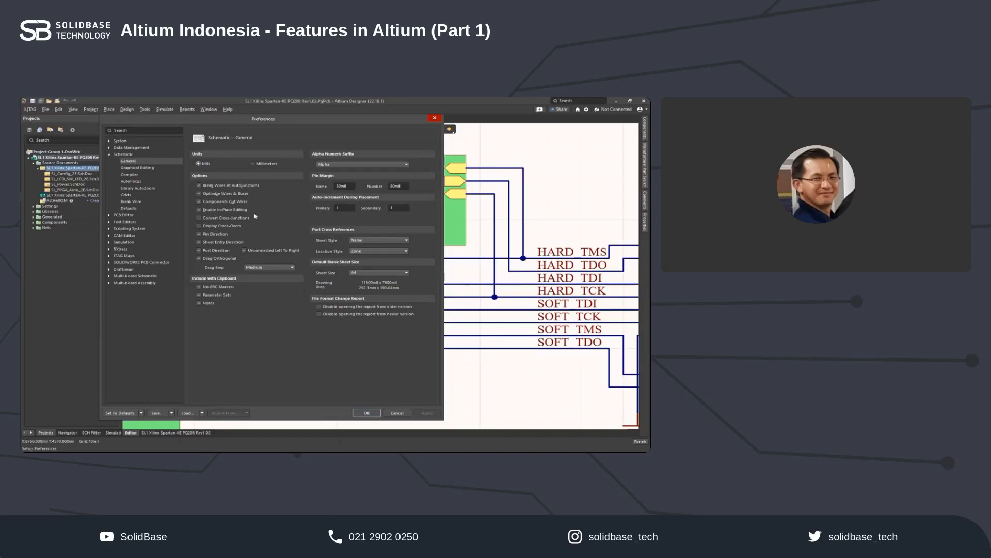
click(511, 263)
click(512, 263)
key(ctrl)
key(ctrl)
key(ctrl)
key(ctrl)
Step: Enable Display Cross-Overs in the schematic's General preferences and apply the change
click(199, 227)
click(436, 415)
click(508, 264)
click(202, 165)
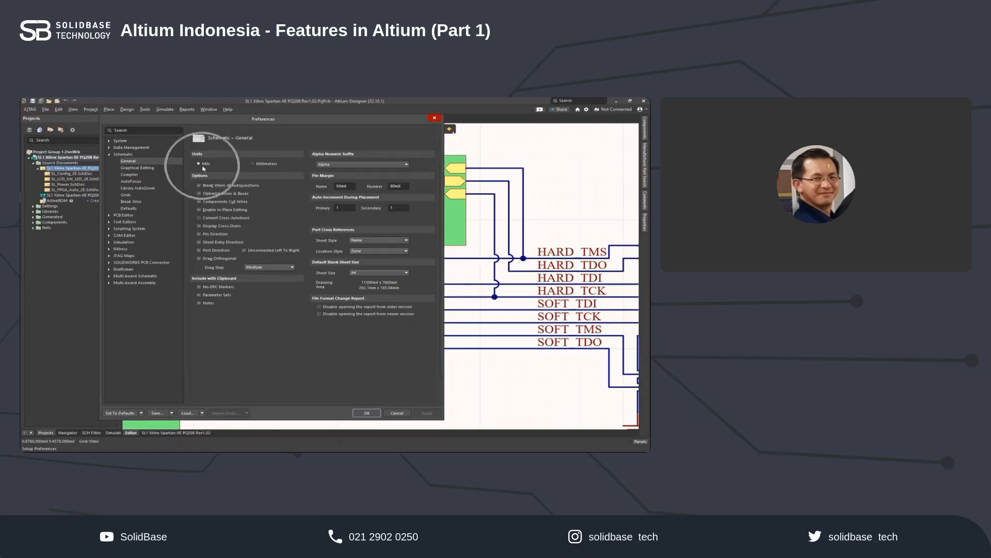
click(204, 169)
click(206, 168)
click(265, 173)
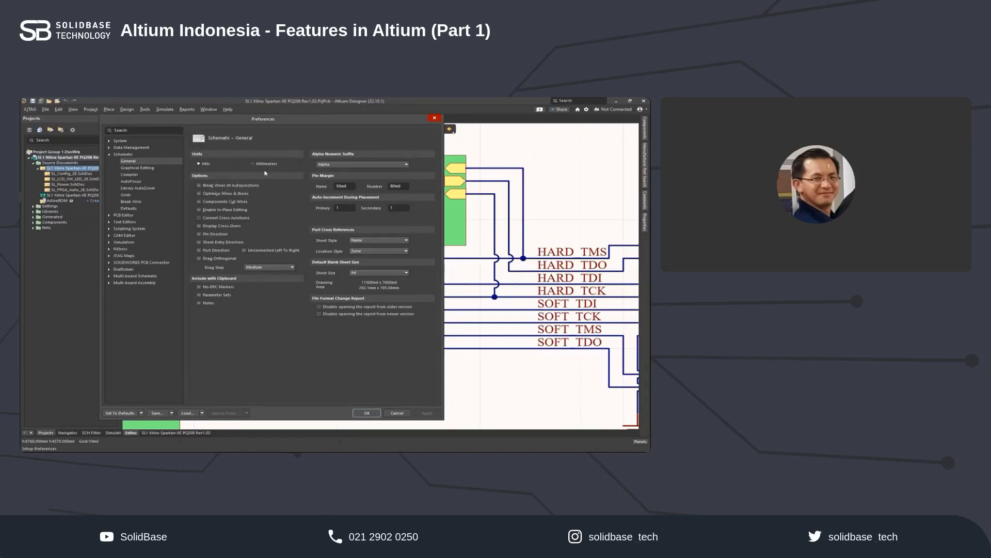
key(ctrl)
key(ctrl)
key(ctrl)
key(ctrl)
key(ctrl)
key(ctrl)
key(ctrl)
key(ctrl)
key(ctrl)
key(ctrl)
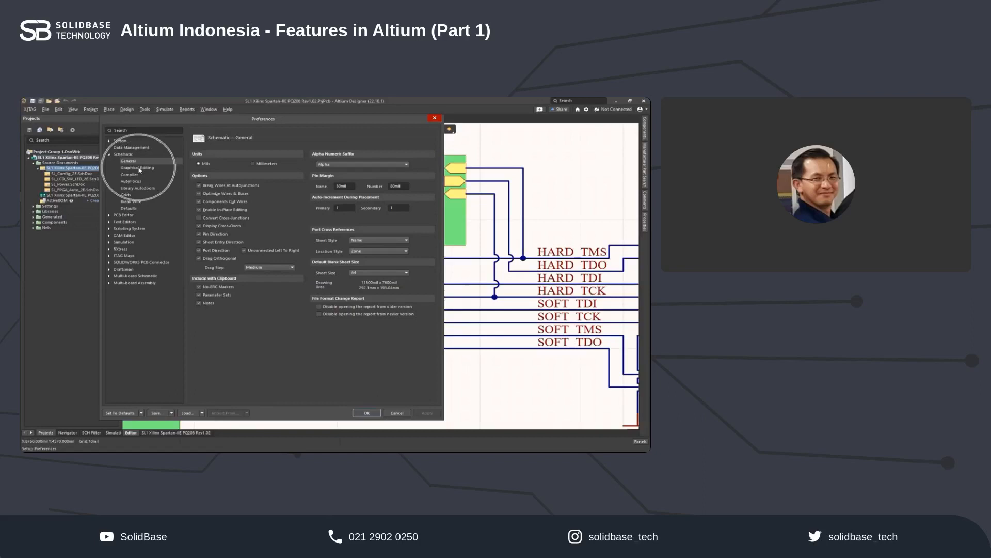
Step: View the Cursor Type choices in the schematic's Graphical Editing preferences and close the preferences
click(139, 168)
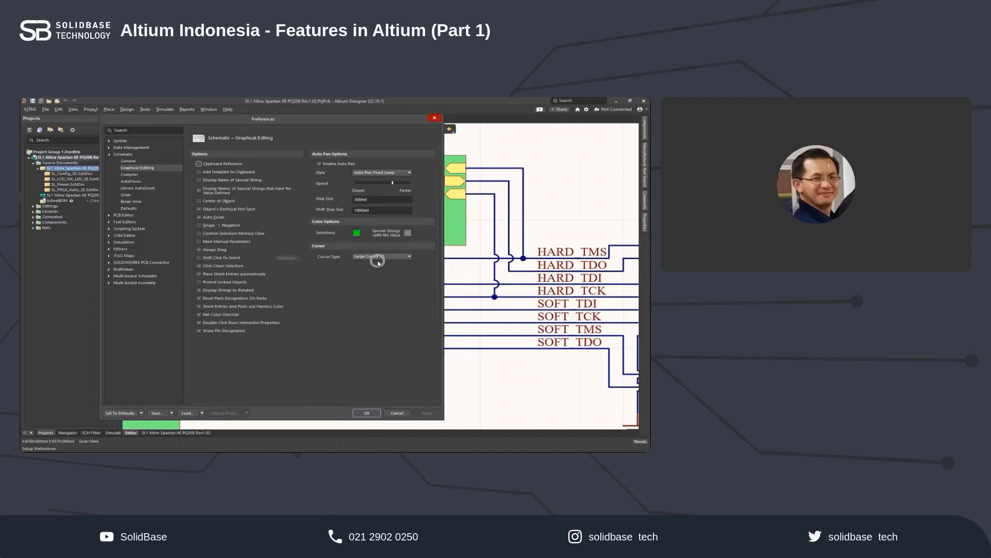
click(409, 257)
click(400, 413)
Step: Preview the large cursor on the schematic by starting a GND power port placement, and cancel the placement
right_drag(444, 276, 409, 277)
ctrl+scroll(419, 296, down, 4)
ctrl+scroll(416, 297, up, 1)
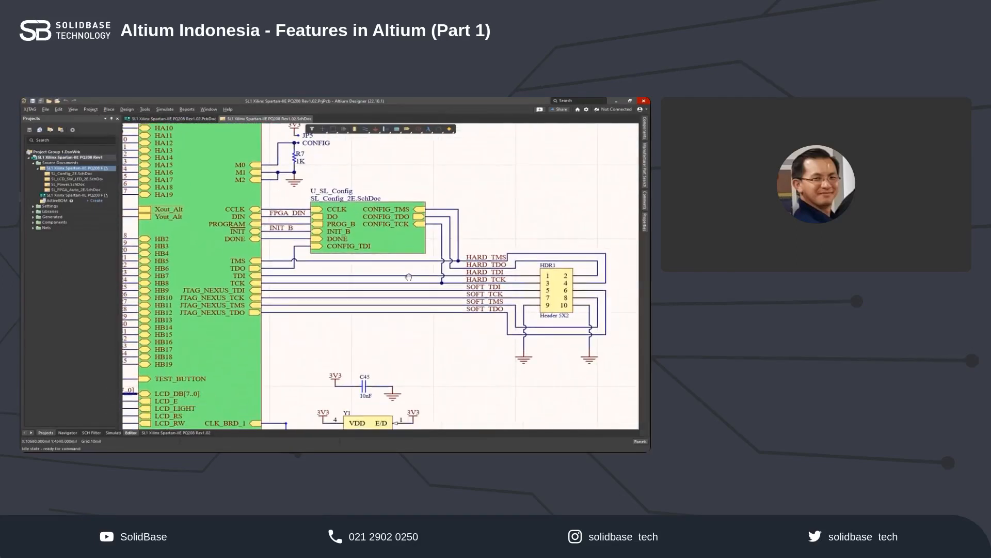
click(376, 129)
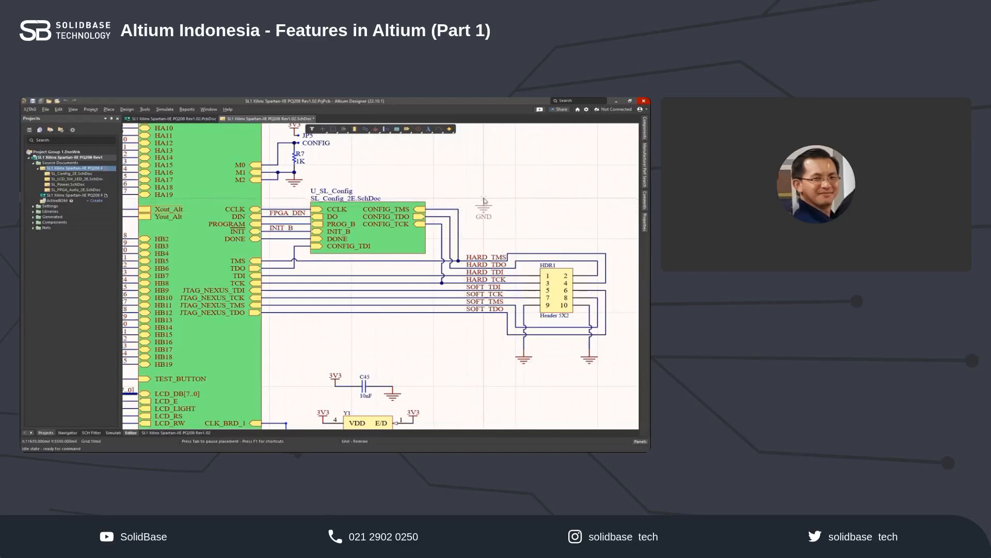
key(Left)
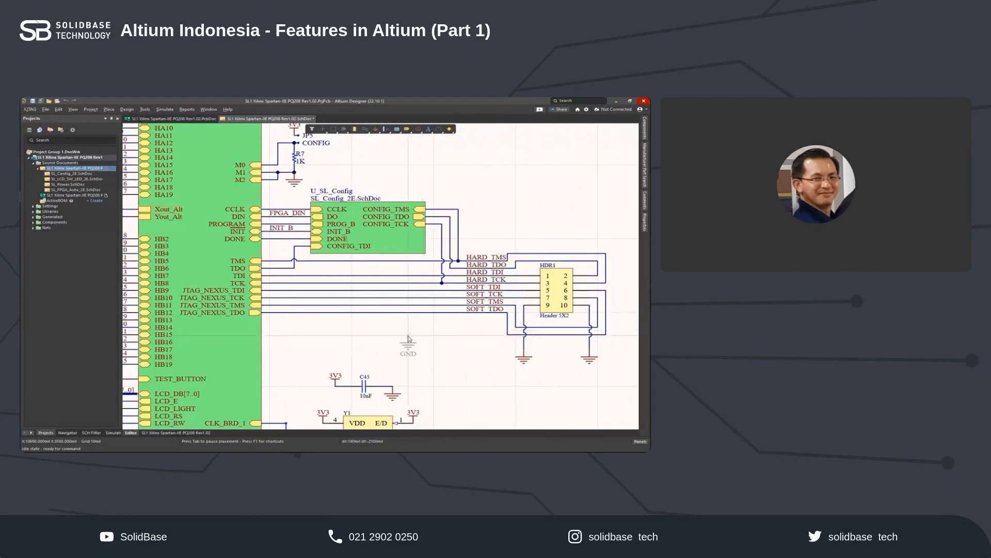
key(Escape)
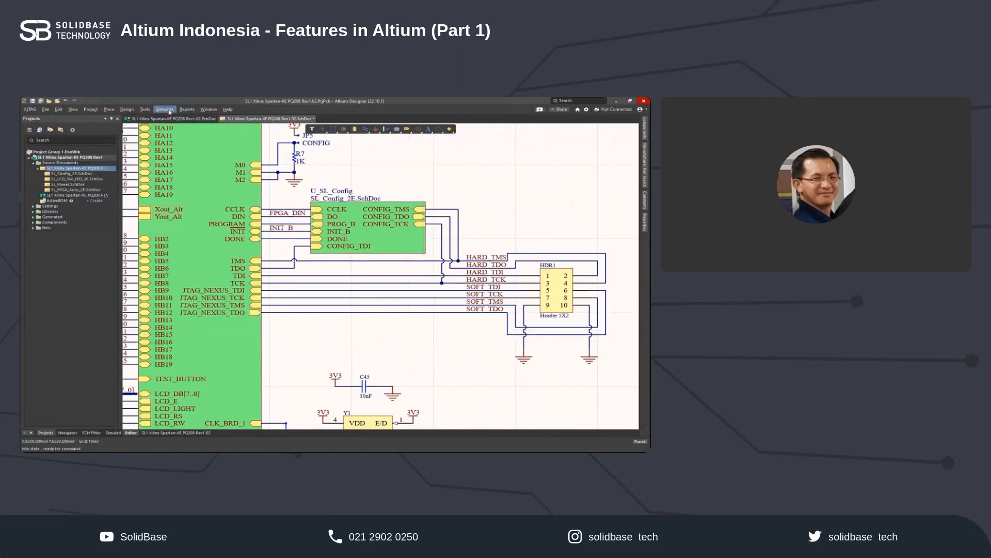
Step: Set the schematic editor's Cursor Type to Small Cursor 90 in the Graphical Editing preferences and apply it
click(145, 109)
click(163, 268)
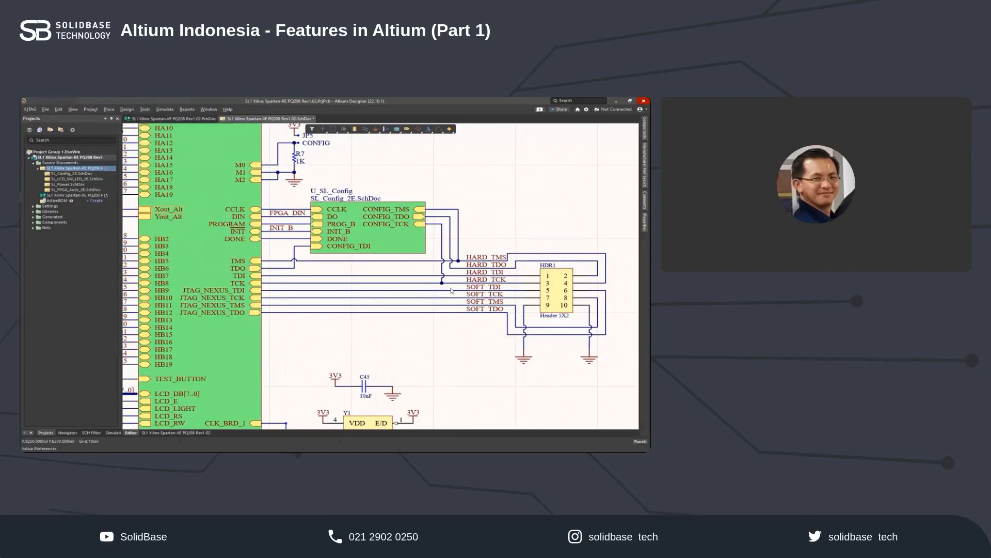
click(400, 257)
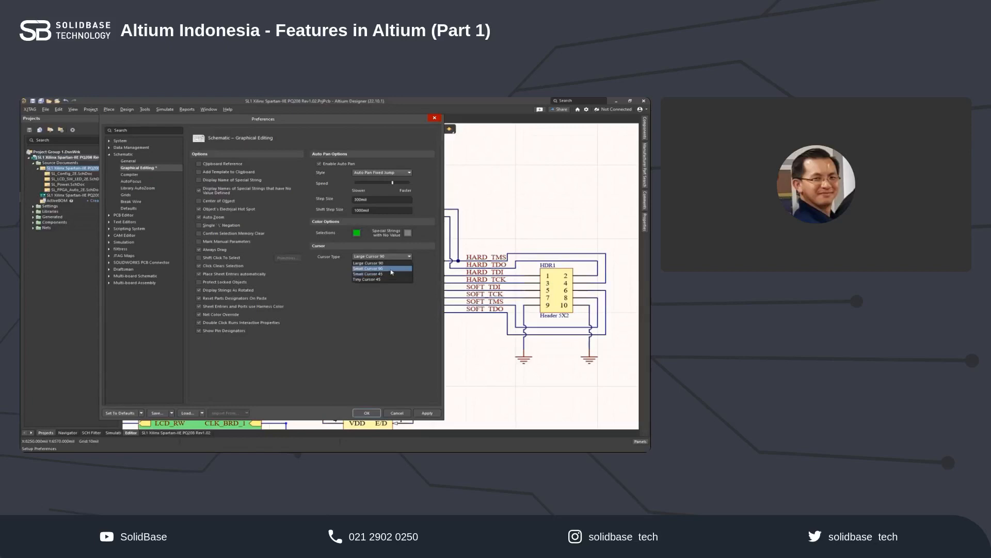
click(382, 268)
click(427, 413)
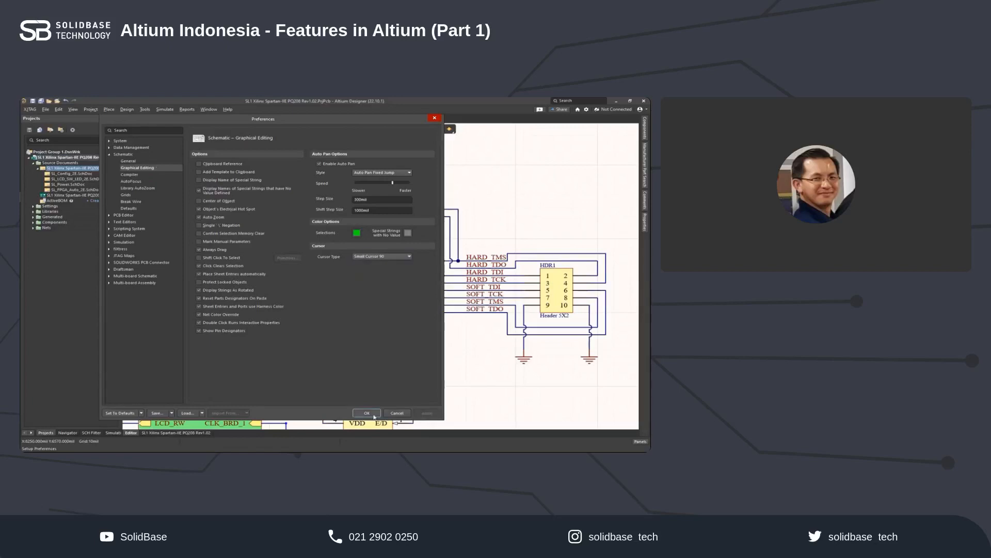
click(367, 413)
Step: Examine the small cursor at several zoom levels with a GND power port ready to place, and cancel the placement
click(376, 130)
ctrl+scroll(421, 362, up, 8)
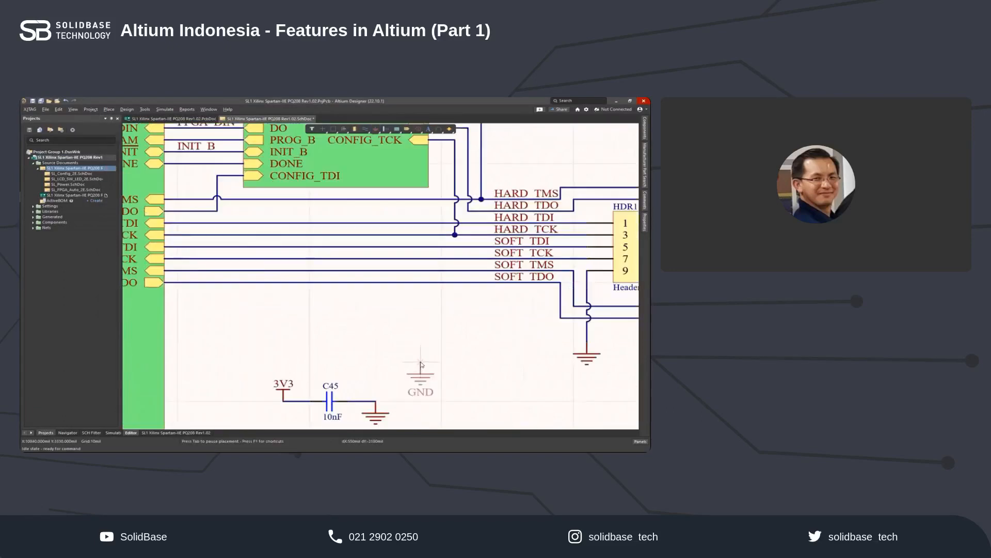
ctrl+scroll(423, 326, down, 3)
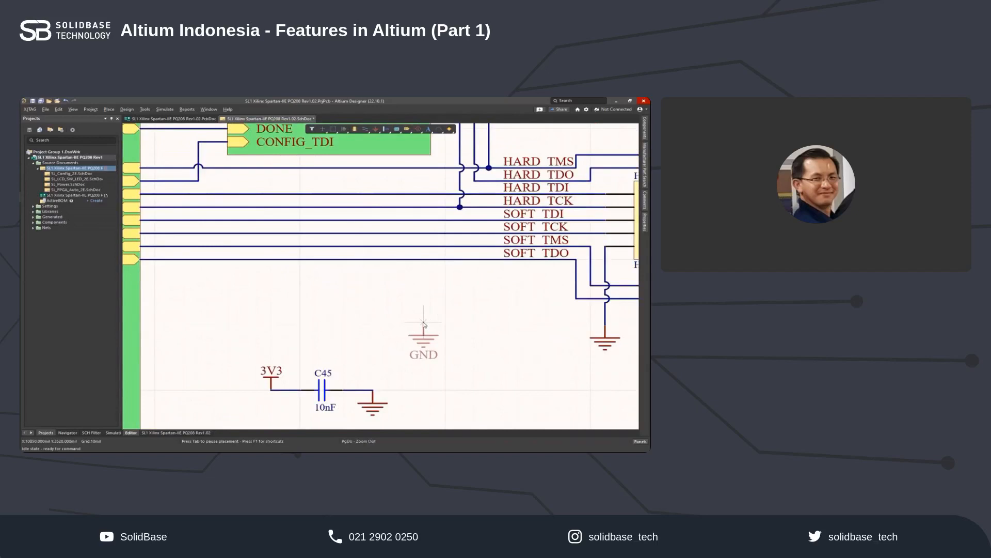
ctrl+scroll(422, 324, down, 2)
ctrl+scroll(420, 325, down, 2)
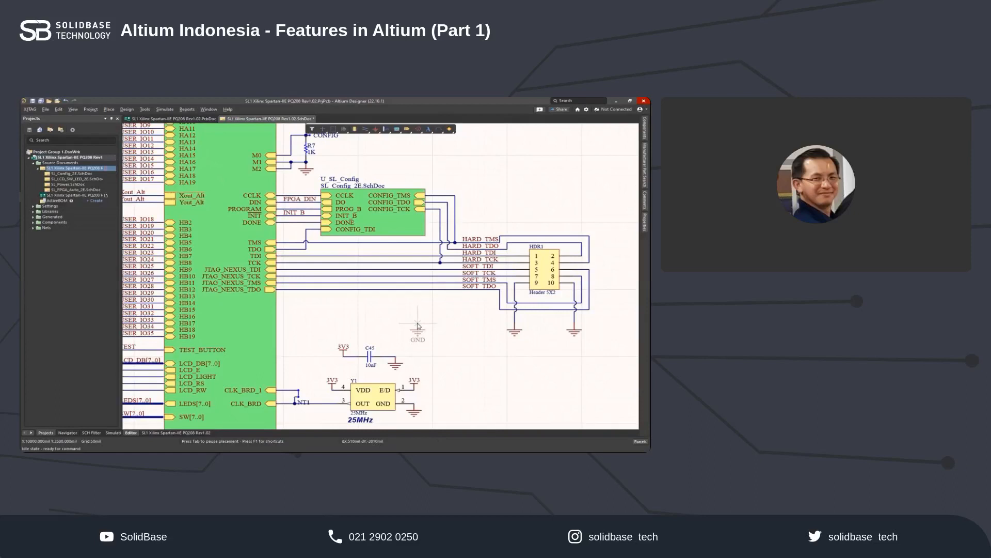
ctrl+scroll(419, 326, up, 4)
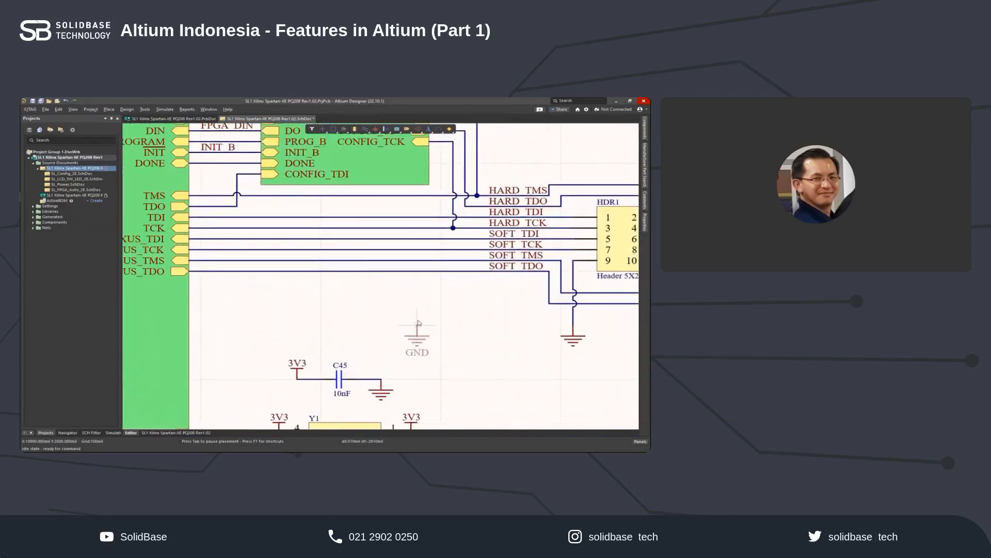
ctrl+scroll(416, 324, down, 3)
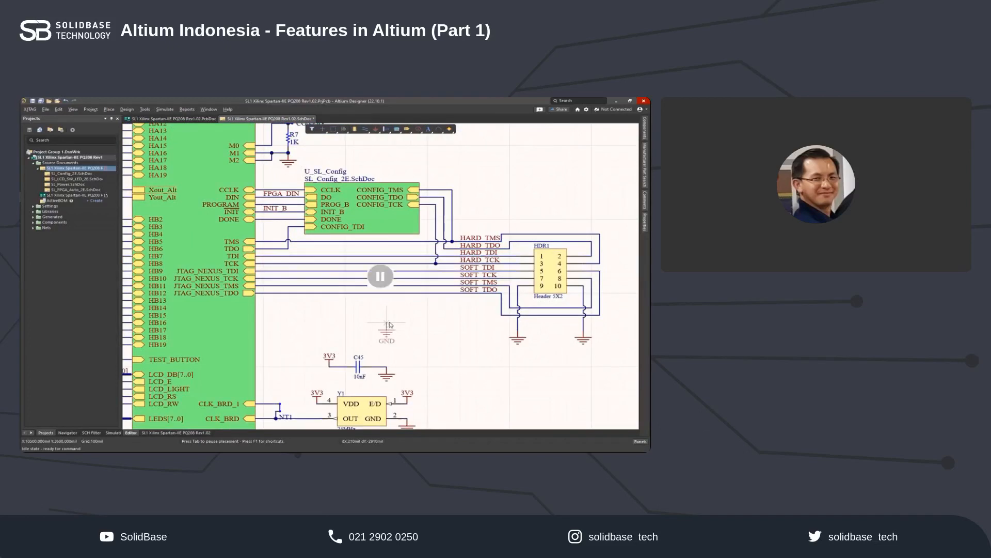
key(Escape)
Step: Set the schematic editor's Cursor Type to Large Cursor 90 in the Graphical Editing preferences and apply it
click(144, 109)
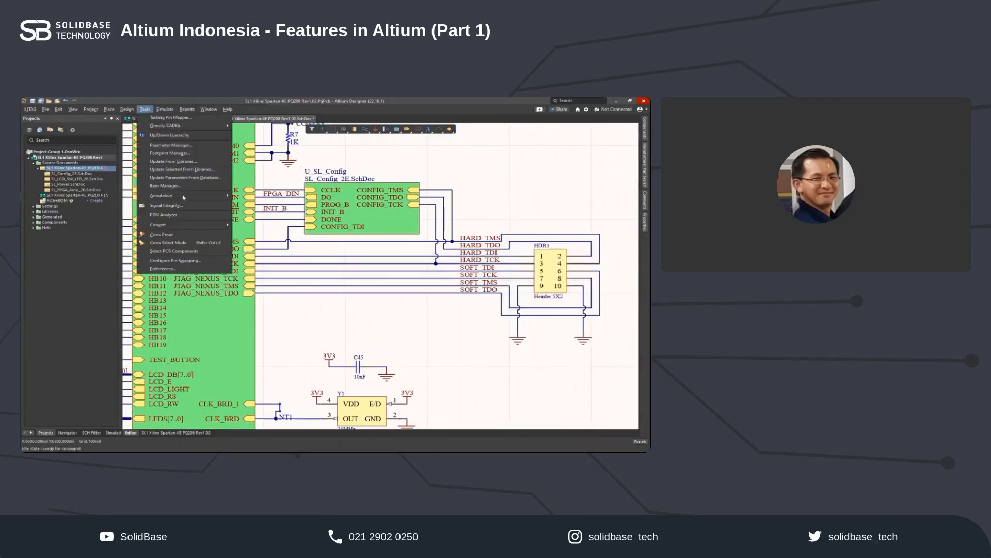
click(167, 271)
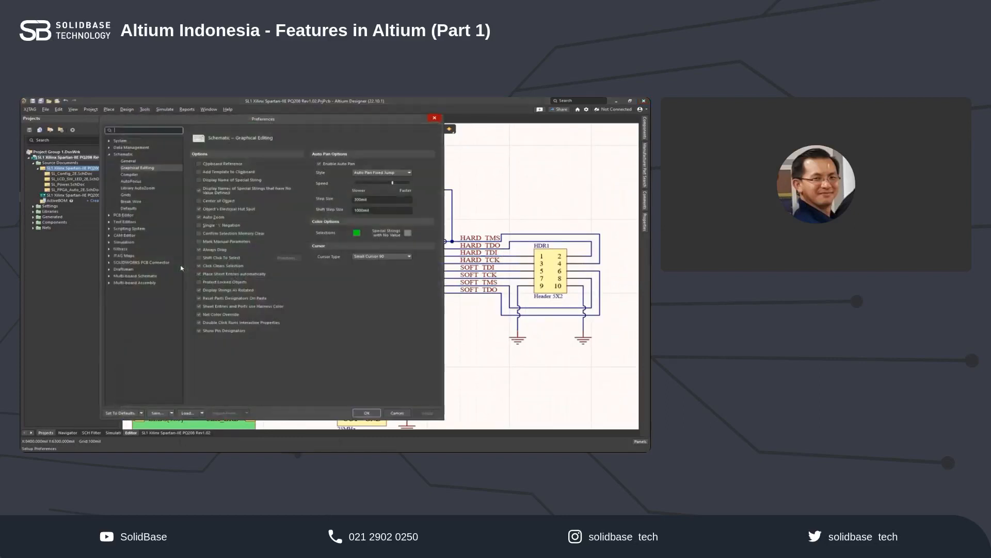
click(388, 256)
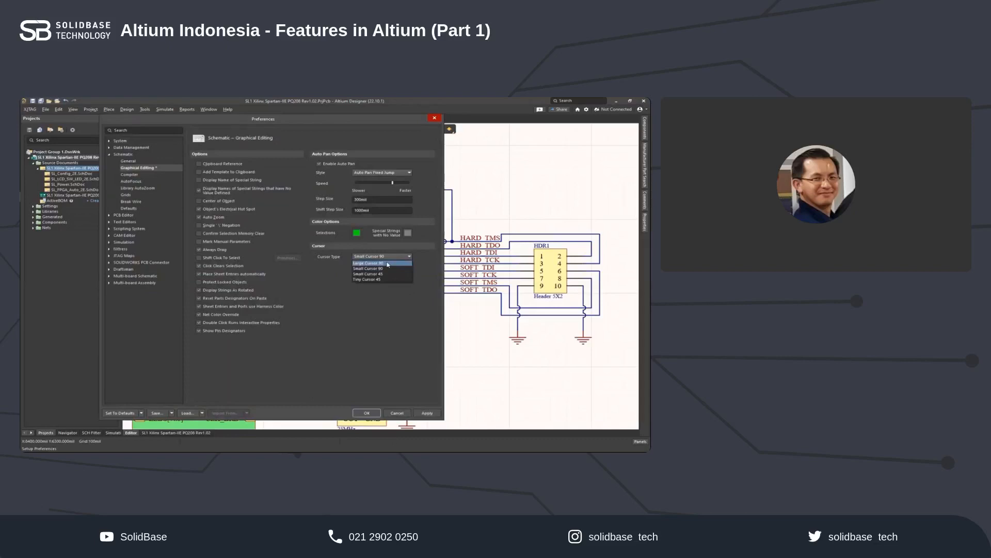
click(388, 264)
click(427, 413)
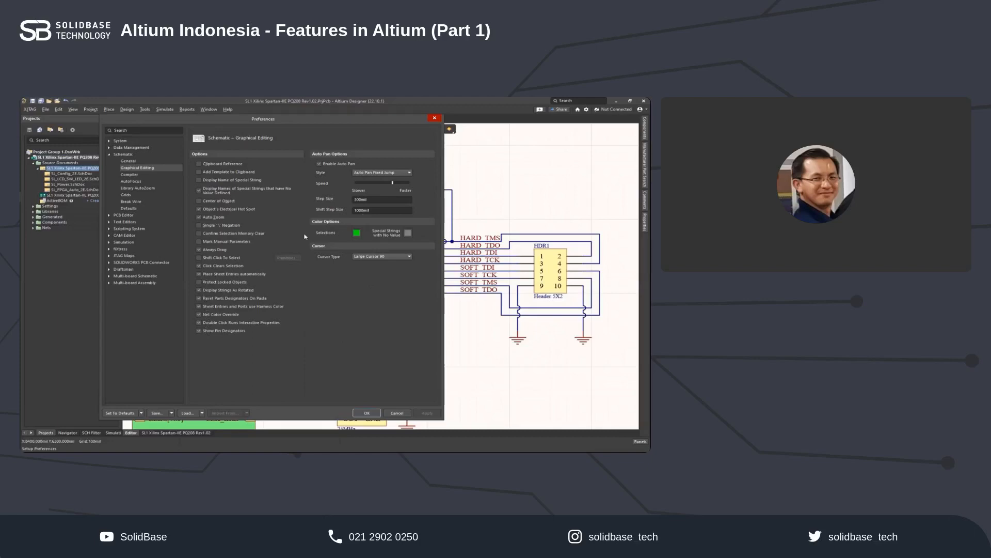
Step: Look through the schematic's Compiler, AutoFocus and Library AutoZoom preferences
click(132, 175)
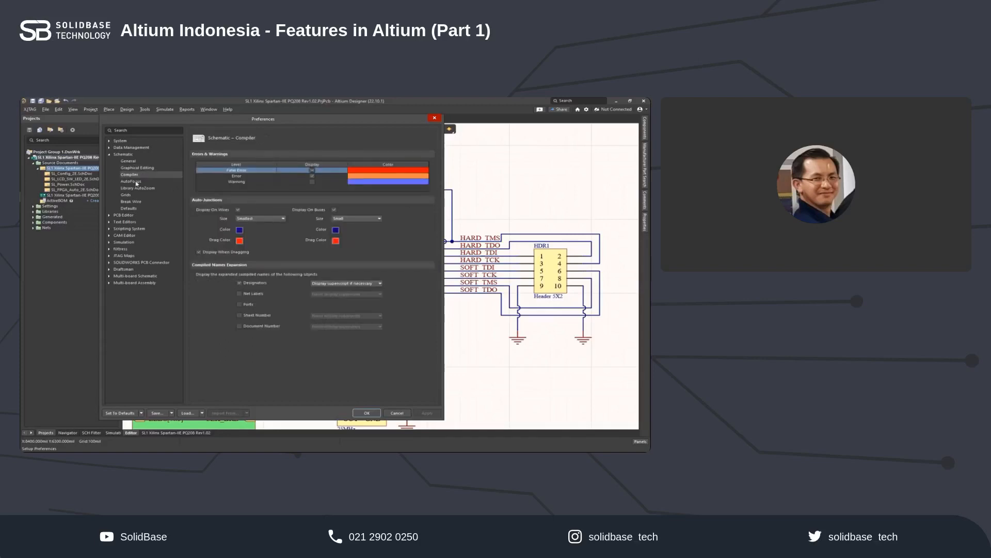
click(132, 182)
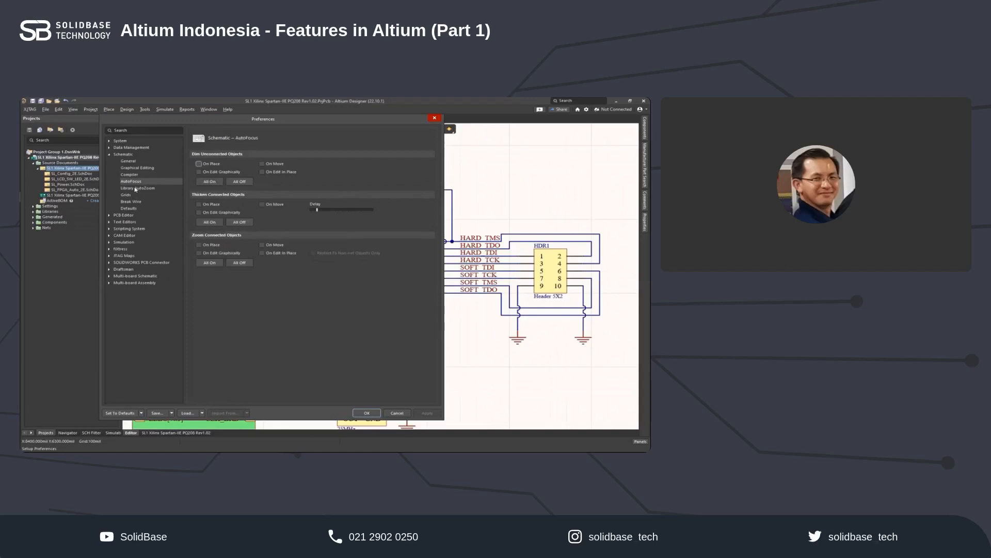
click(136, 188)
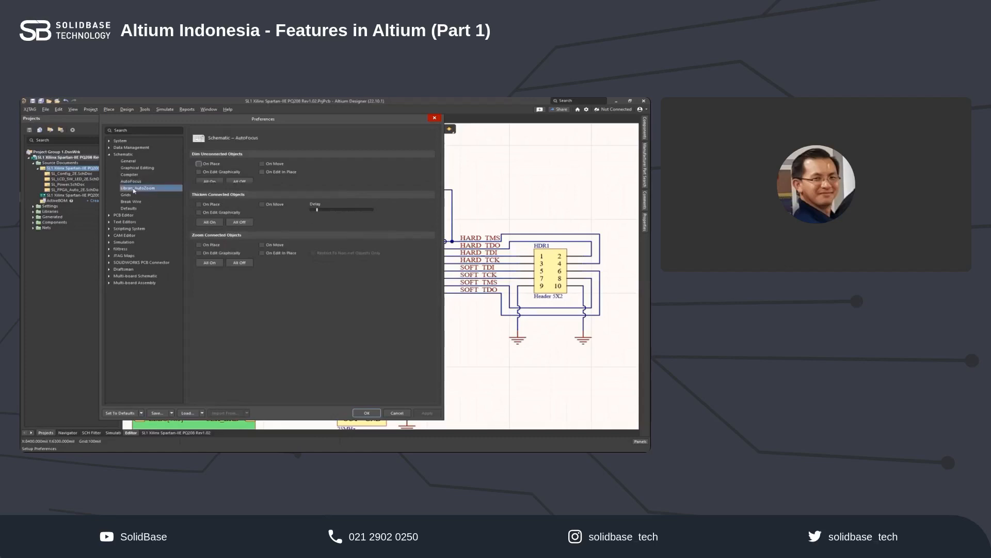
Step: Set the schematic grid style to Dot Grid in the Grids preferences, apply it and close the preferences
click(129, 196)
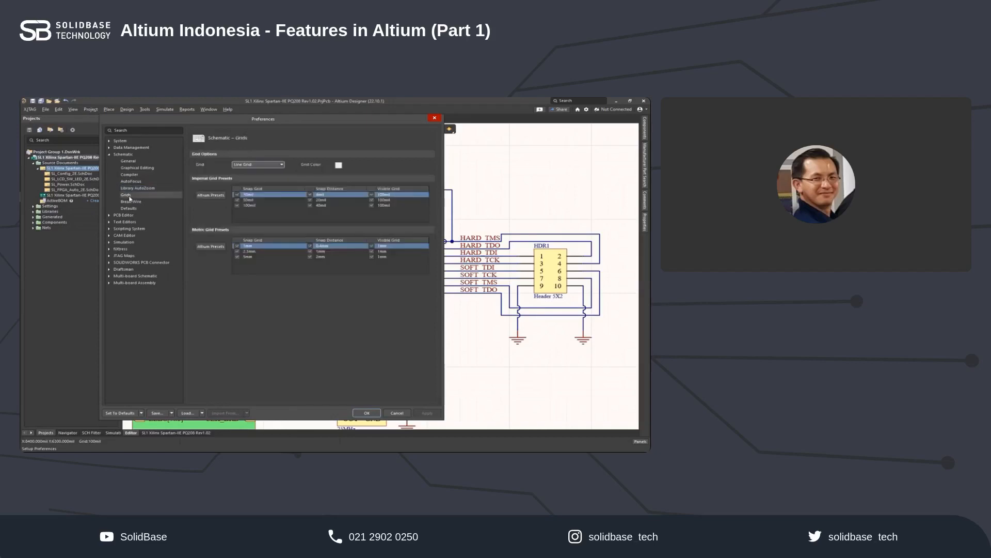
click(281, 166)
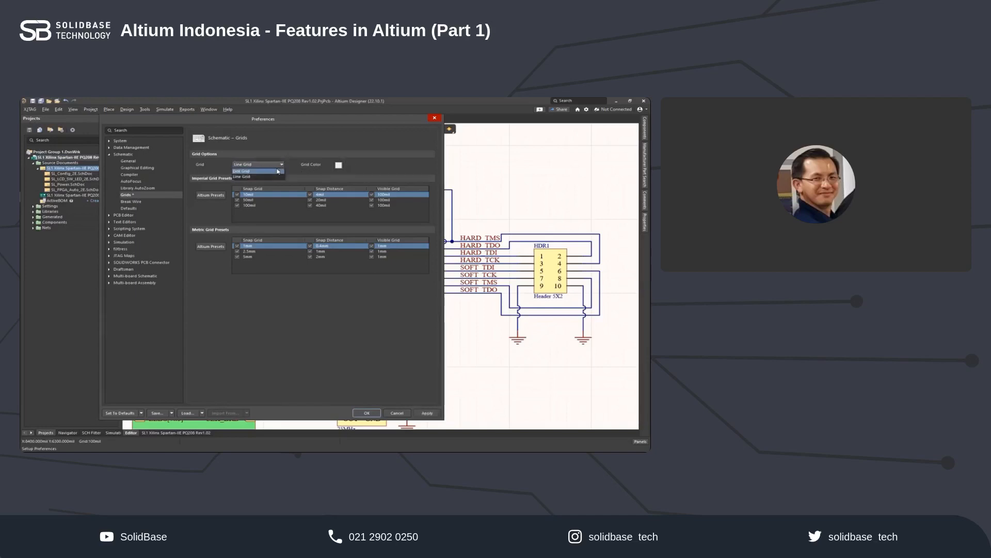
click(278, 171)
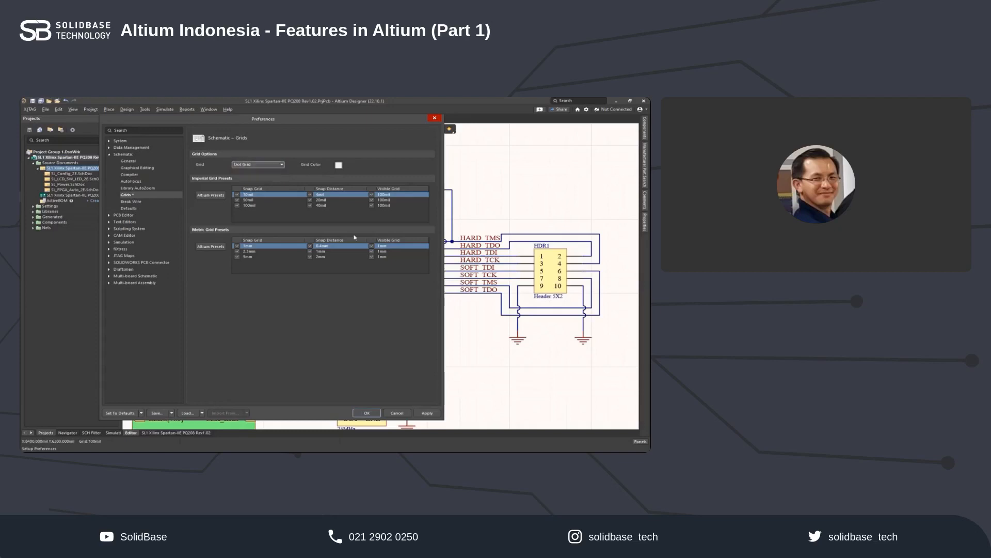
click(431, 415)
click(365, 412)
Step: Examine how the dot grid appears in the blank area of the schematic near C45 and the SOFT_TDO net
ctrl+scroll(446, 321, up, 3)
ctrl+scroll(445, 321, down, 3)
ctrl+scroll(447, 321, up, 4)
scroll(447, 321, up, 4)
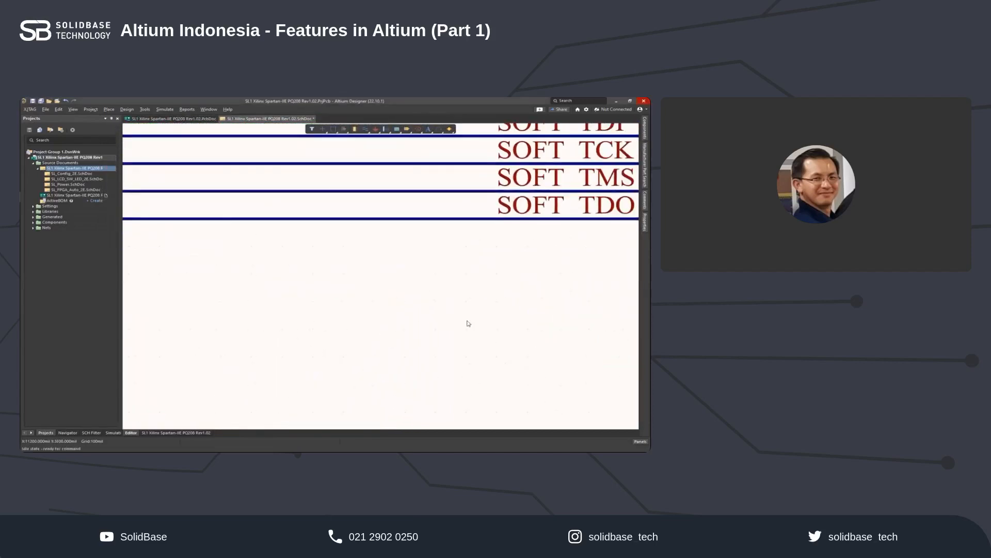
ctrl+scroll(455, 303, down, 2)
right_drag(451, 302, 447, 294)
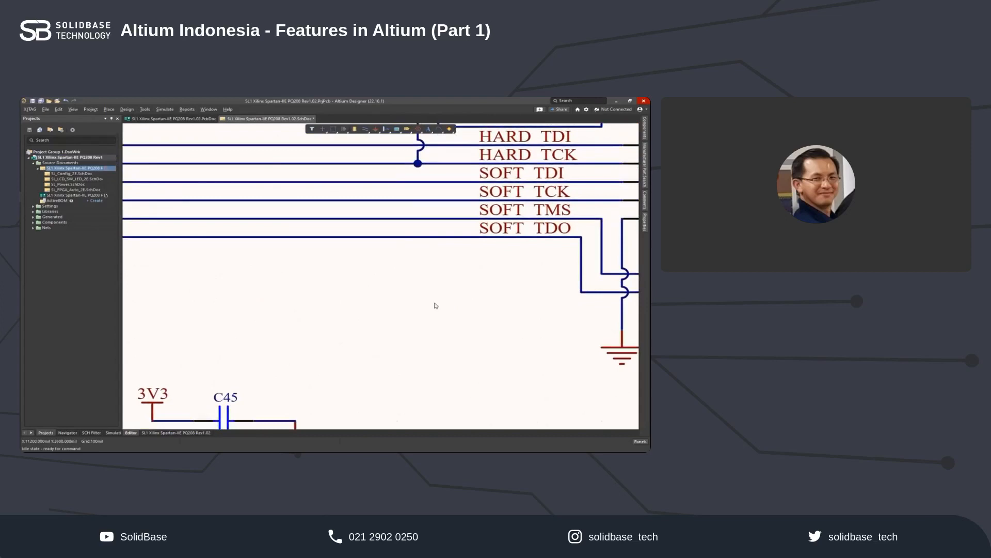
key(l)
mouse_move(380, 288)
right_down()
mouse_move(398, 293)
mouse_move(390, 293)
right_up()
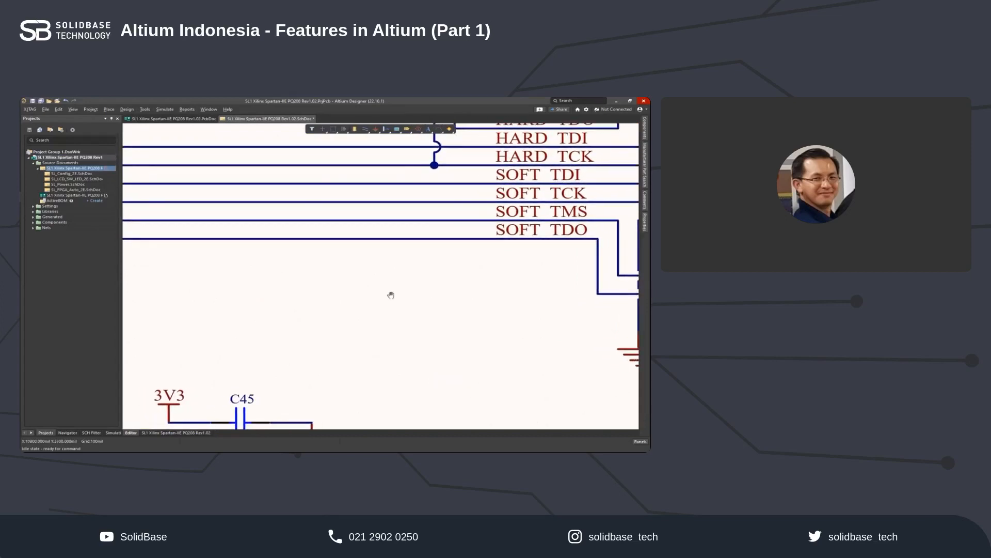
Step: Set the schematic grid style to Line Grid in the Grids preferences, apply it and return to the schematic
click(145, 109)
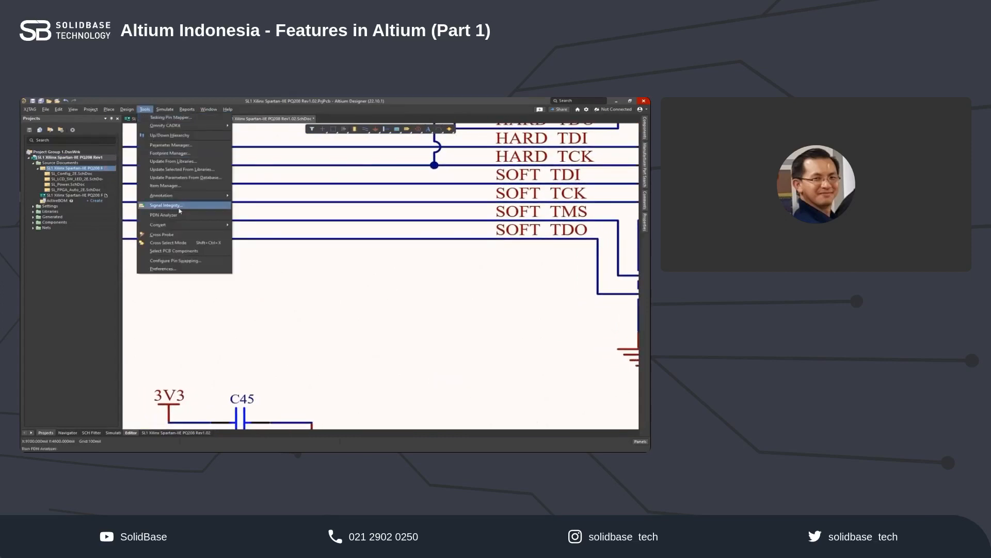
click(196, 267)
click(256, 165)
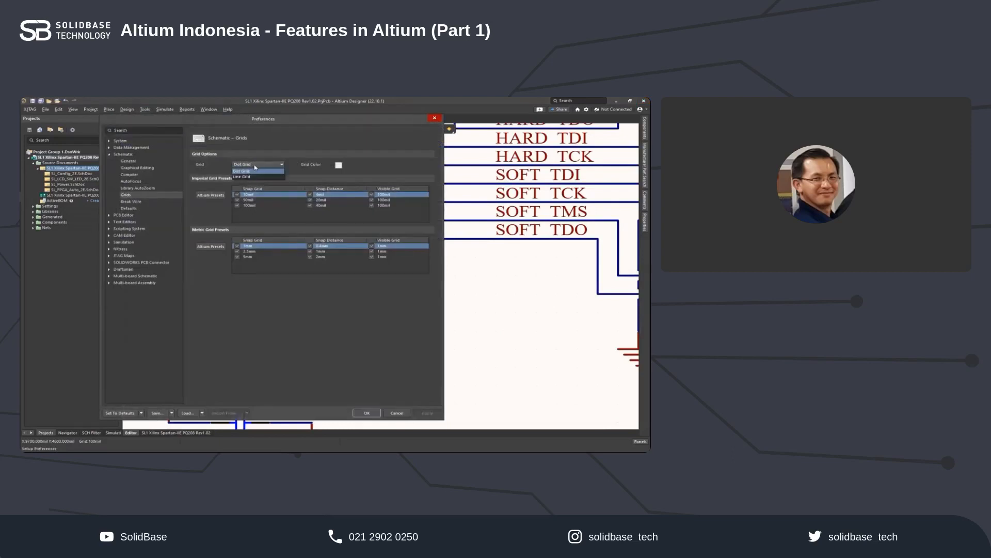
click(252, 171)
click(427, 413)
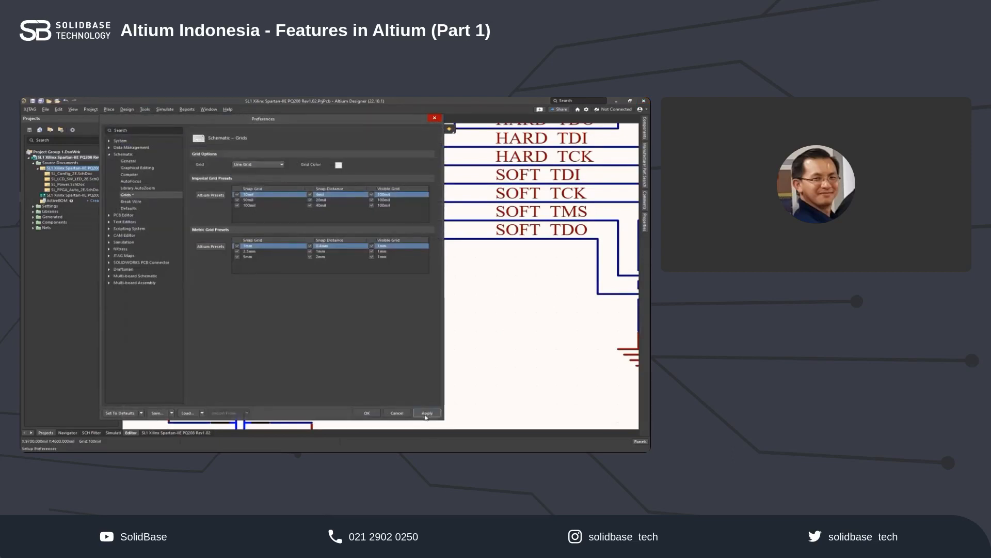
click(367, 412)
ctrl+scroll(418, 298, down, 5)
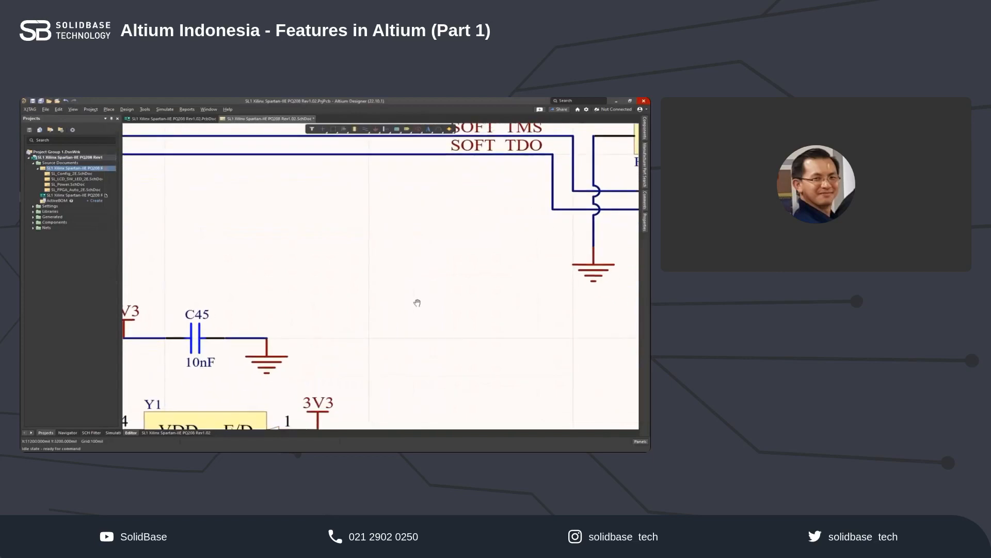
Step: View the schematic's Break Wire preferences
ctrl+scroll(426, 302, up, 3)
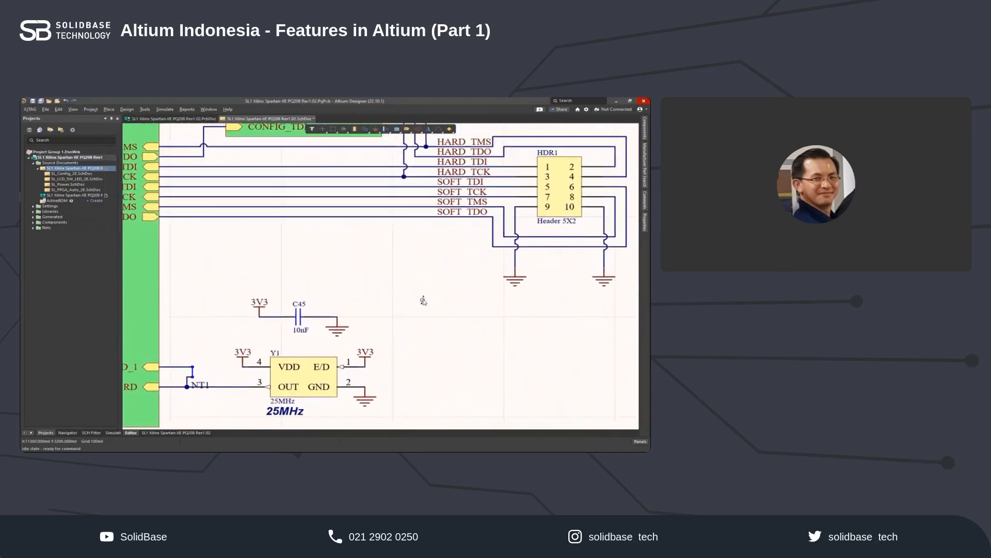
click(145, 109)
click(160, 269)
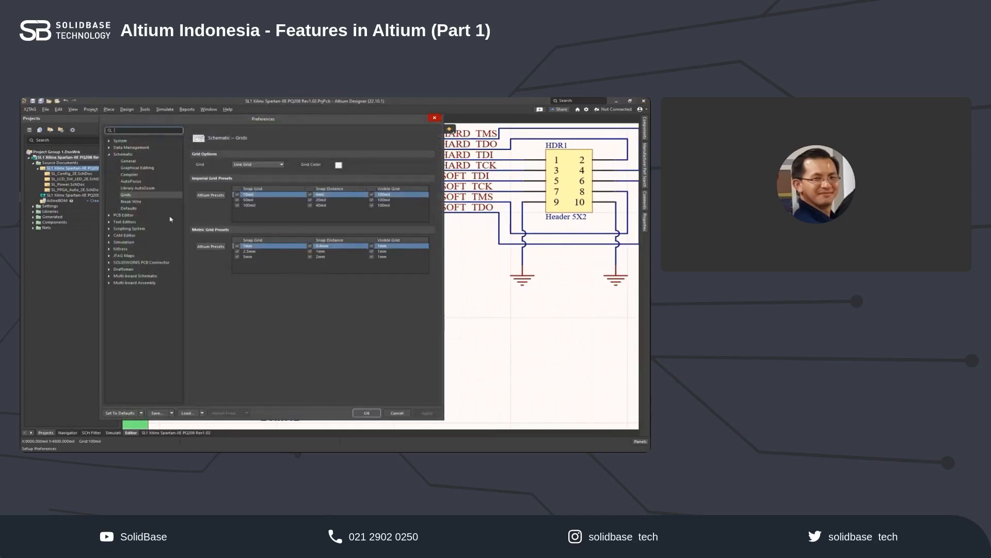
click(137, 202)
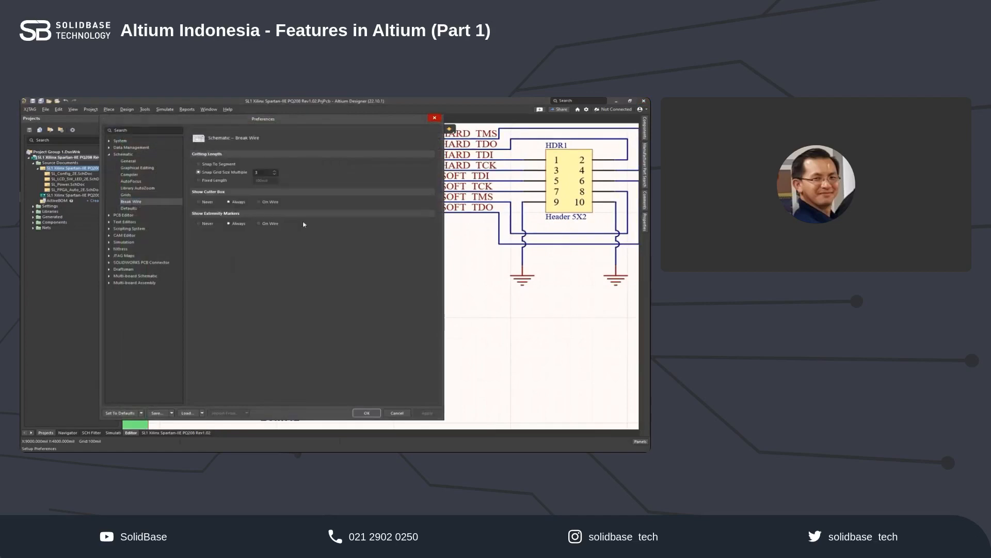
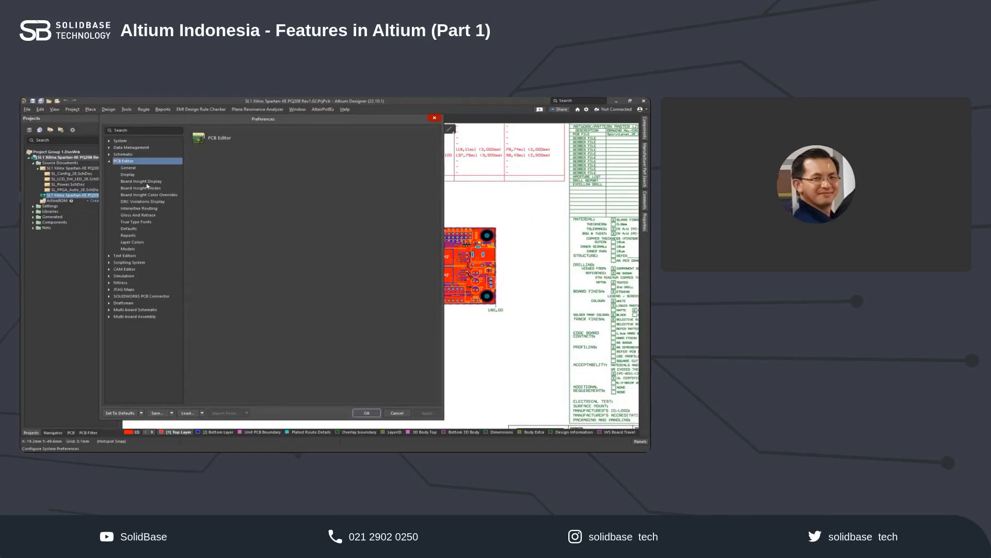
Step: Look through the PCB Editor's General, Display and Board Insight preferences, and close the preferences
click(131, 168)
click(131, 176)
click(134, 181)
click(135, 189)
click(136, 196)
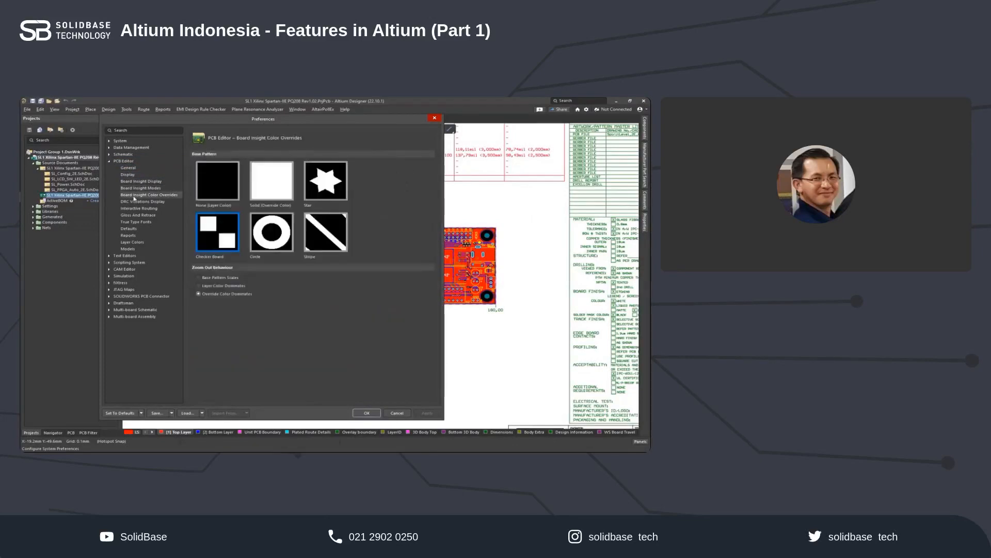
click(129, 169)
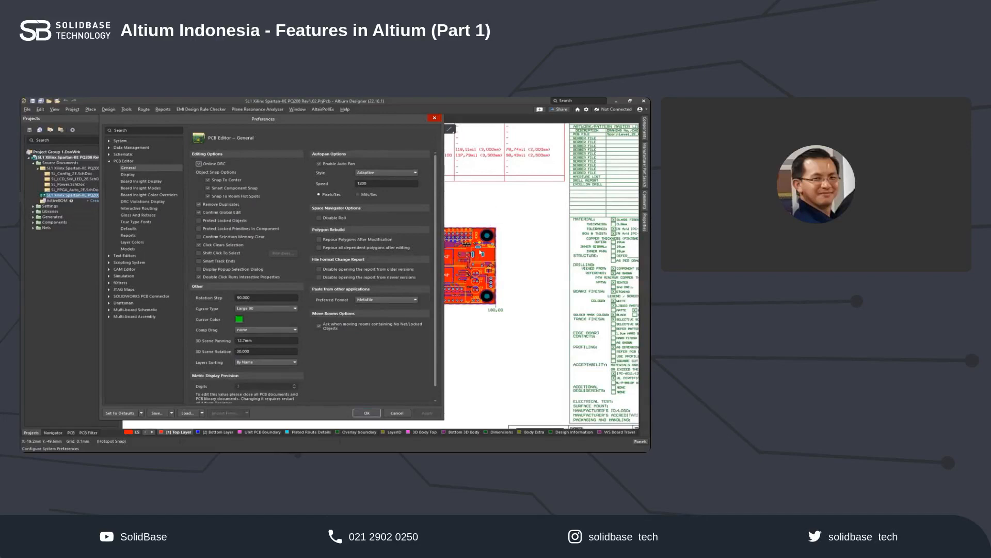
click(435, 118)
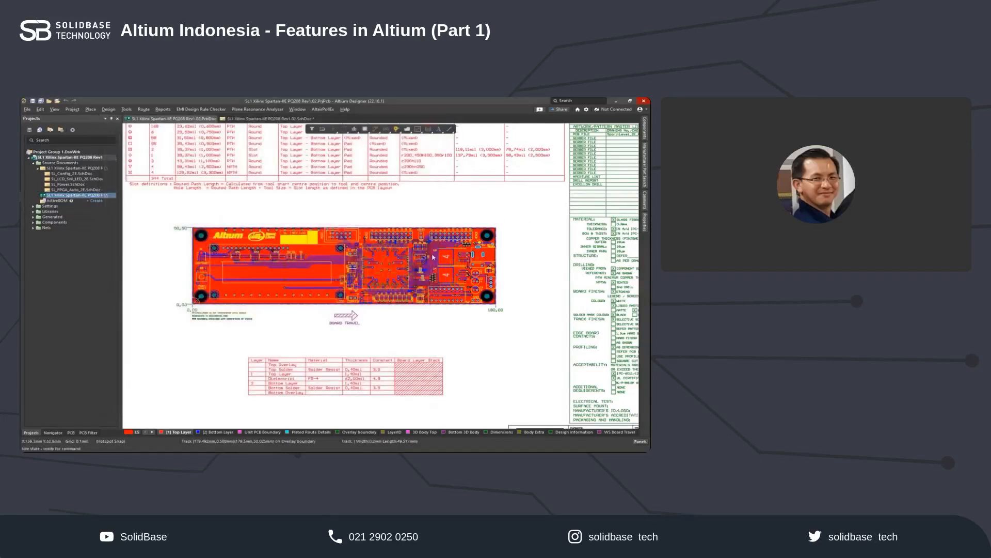
Step: Inspect the end of the board carrying the Altium logo and reopen the PCB Editor's General preferences
right_drag(319, 259, 481, 261)
ctrl+scroll(415, 261, up, 1)
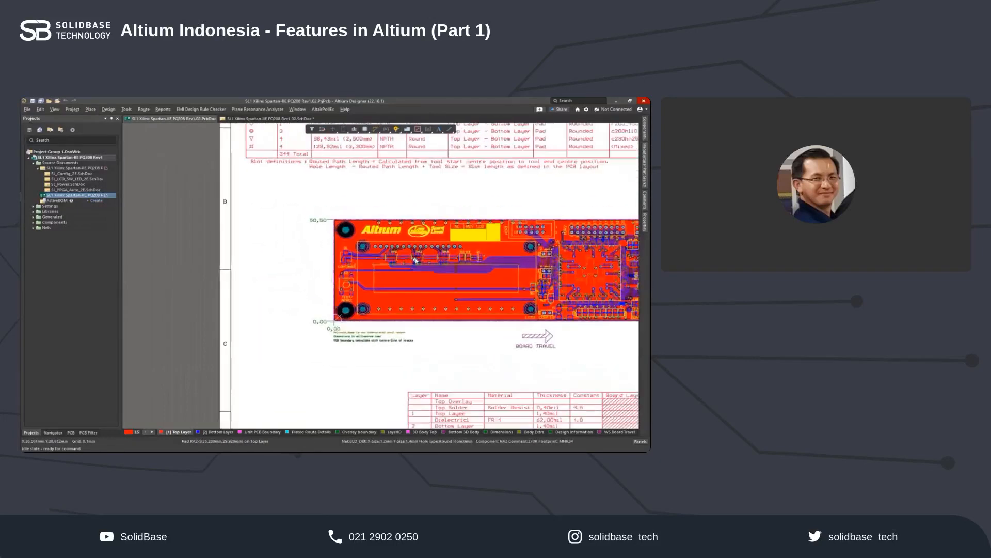
ctrl+scroll(383, 260, up, 1)
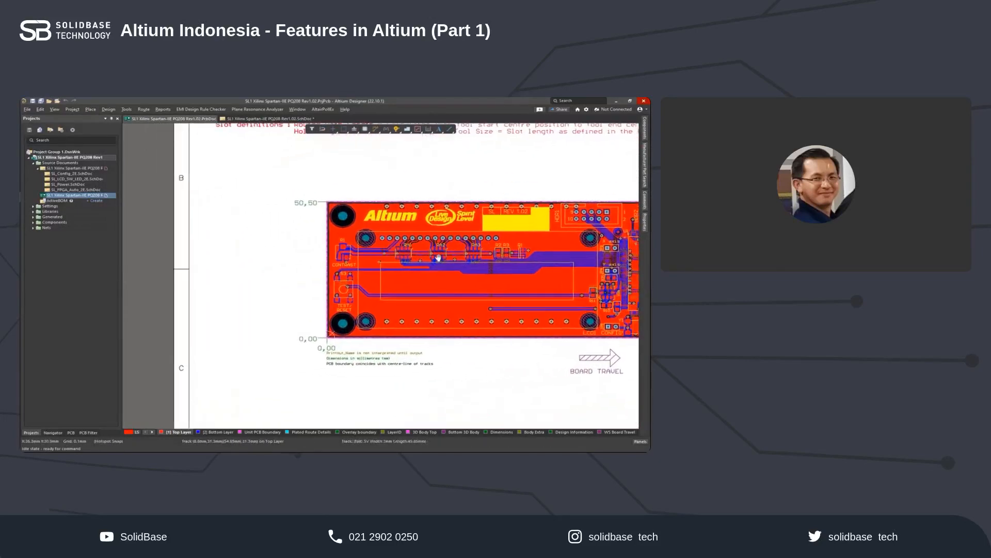
click(102, 110)
mouse_move(126, 110)
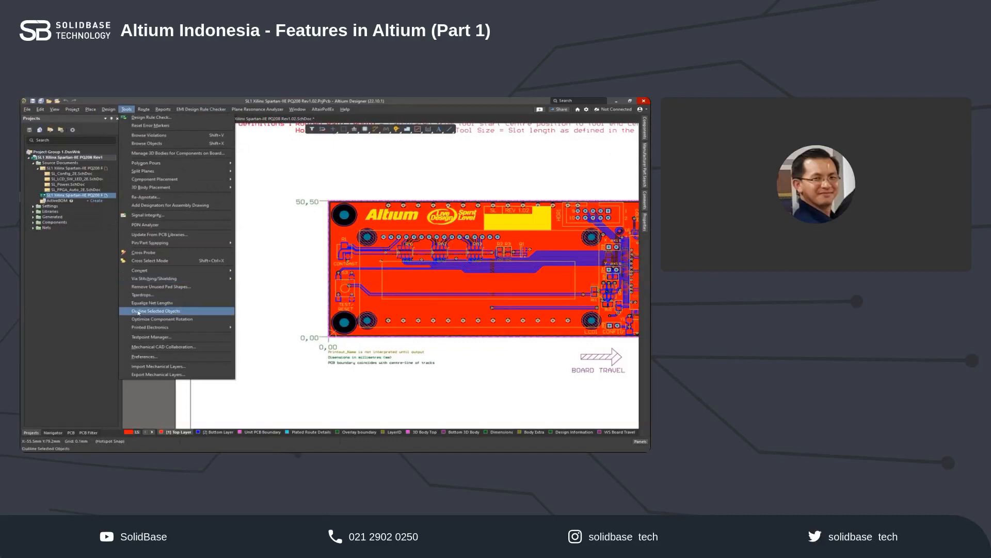
click(144, 356)
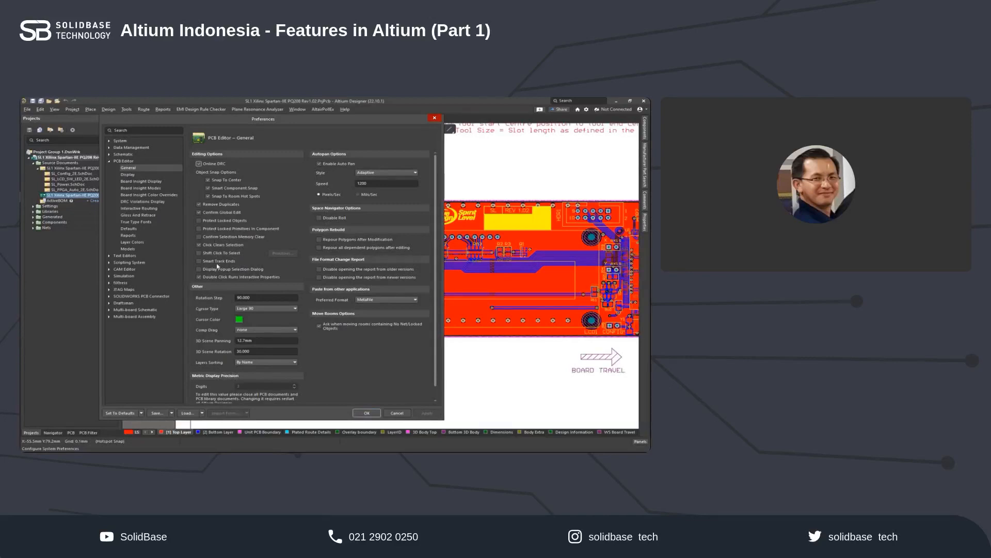
Step: Examine the Rotation Step, Cursor Type and Comp Drag settings in the PCB Editor's General preferences
scroll(218, 266, down, 1)
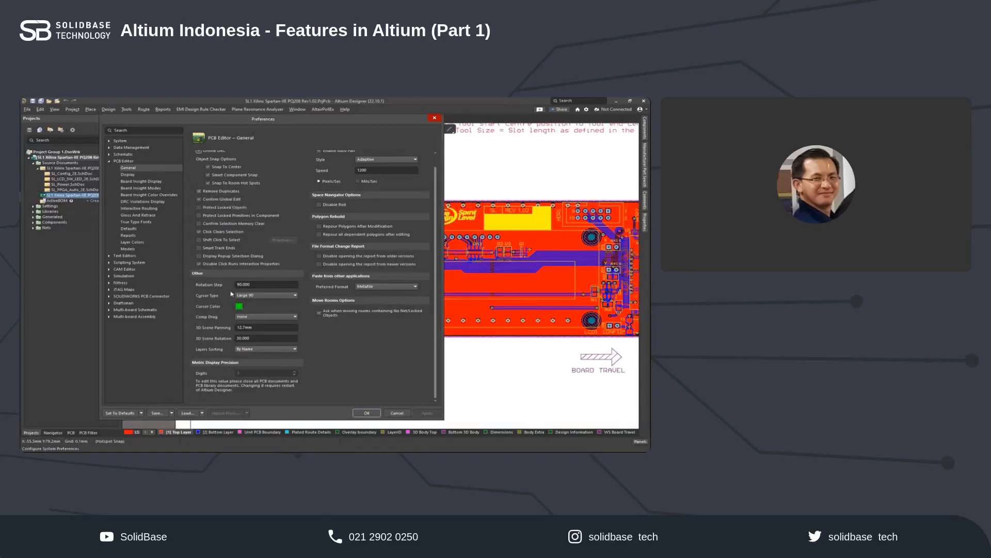
key(ctrl)
key(ctrl)
key(ctrl)
click(260, 286)
click(242, 285)
click(262, 293)
key(ctrl)
key(ctrl)
click(295, 296)
click(284, 304)
click(291, 316)
click(369, 354)
Step: Look through the PCB Editor's Display, Board Insight Display and Board Insight Modes preferences
click(131, 176)
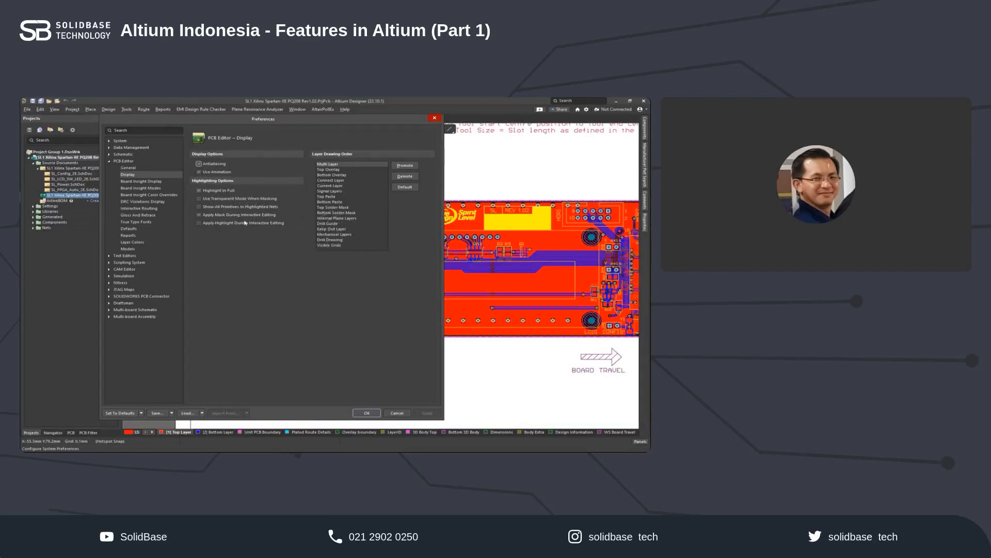
click(146, 182)
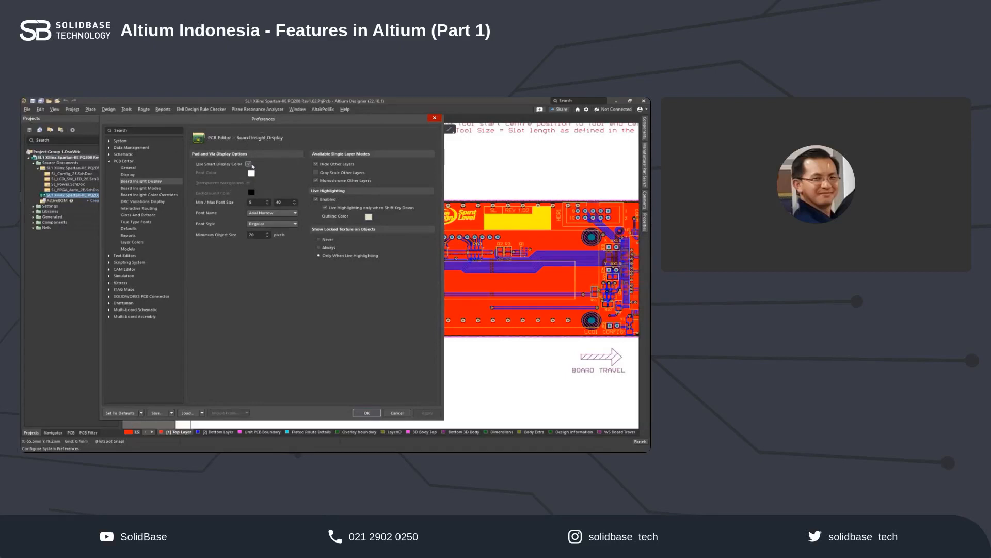
click(146, 189)
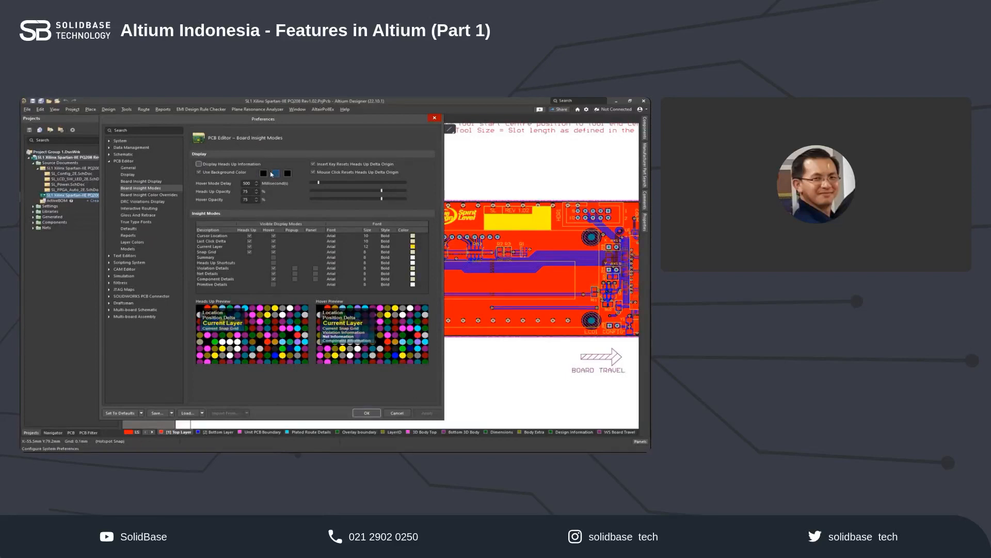
Step: Move the Preferences dialog to uncover the board view, then put it back and check the Display Heads Up Information option
drag(216, 120, 247, 205)
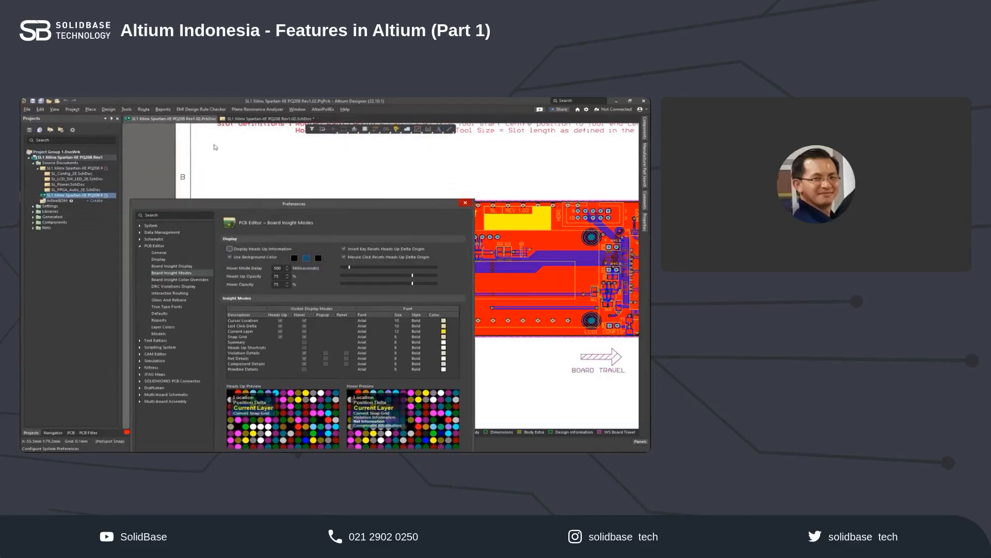
click(157, 135)
click(156, 134)
drag(301, 205, 283, 117)
click(213, 161)
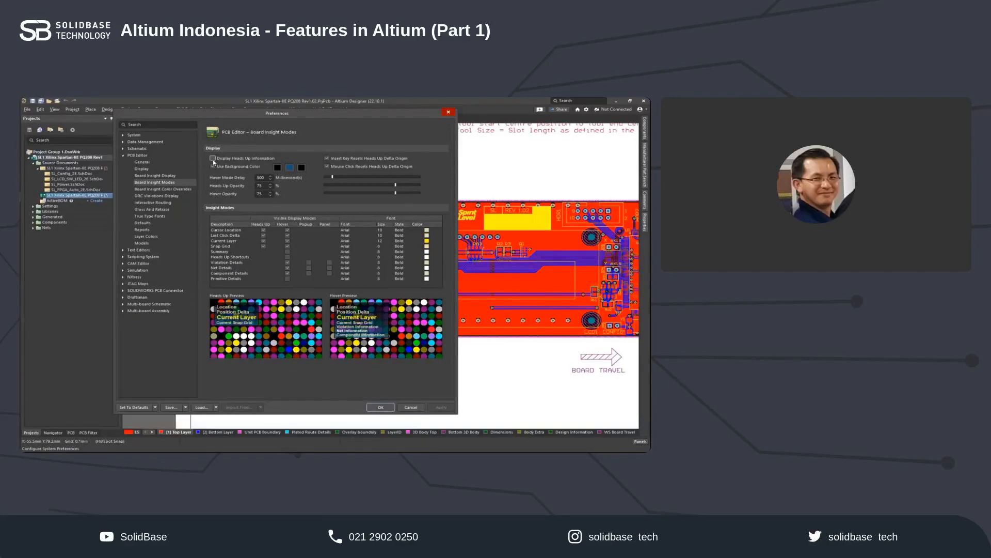
Step: Review the PCB Editor's Board Insight Color Overrides patterns and the DRC Violations Display preferences
click(174, 189)
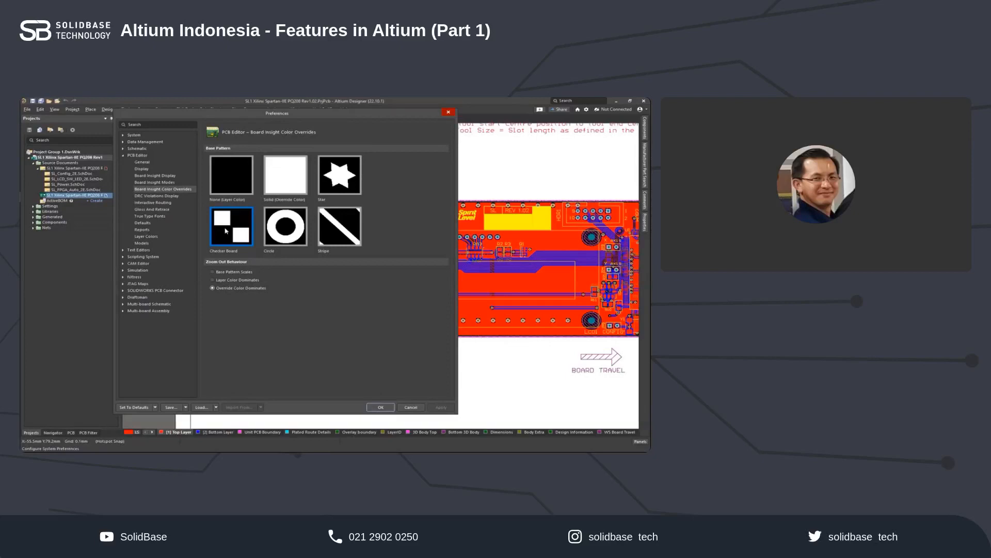
key(ctrl)
key(ctrl)
click(165, 196)
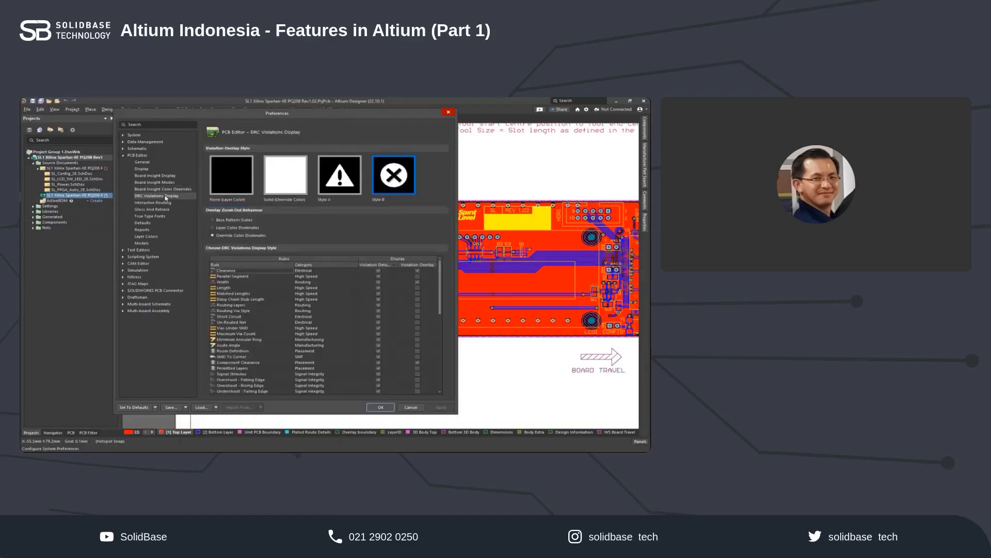
key(ctrl)
Step: Examine the available routing conflict resolution modes in the PCB Editor's Interactive Routing preferences
click(162, 204)
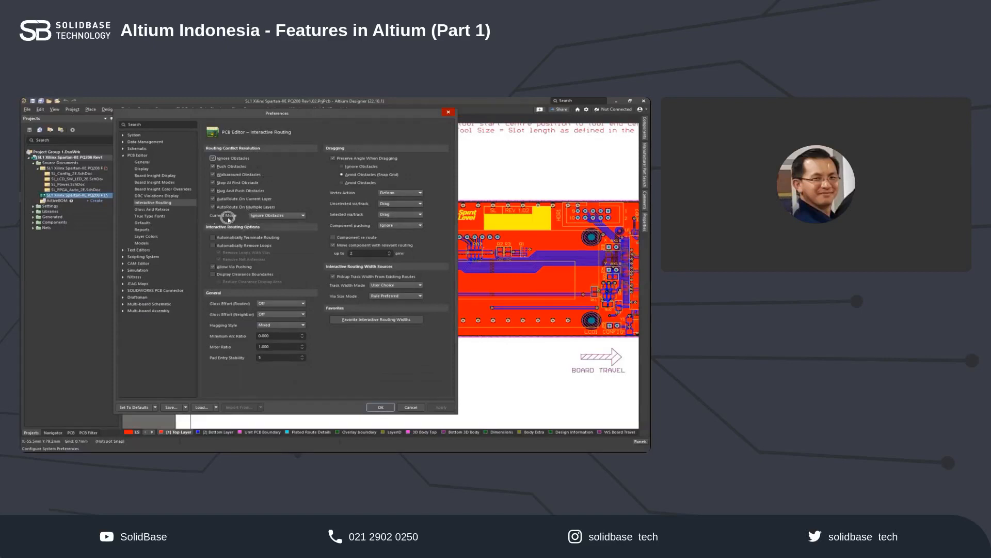
click(286, 216)
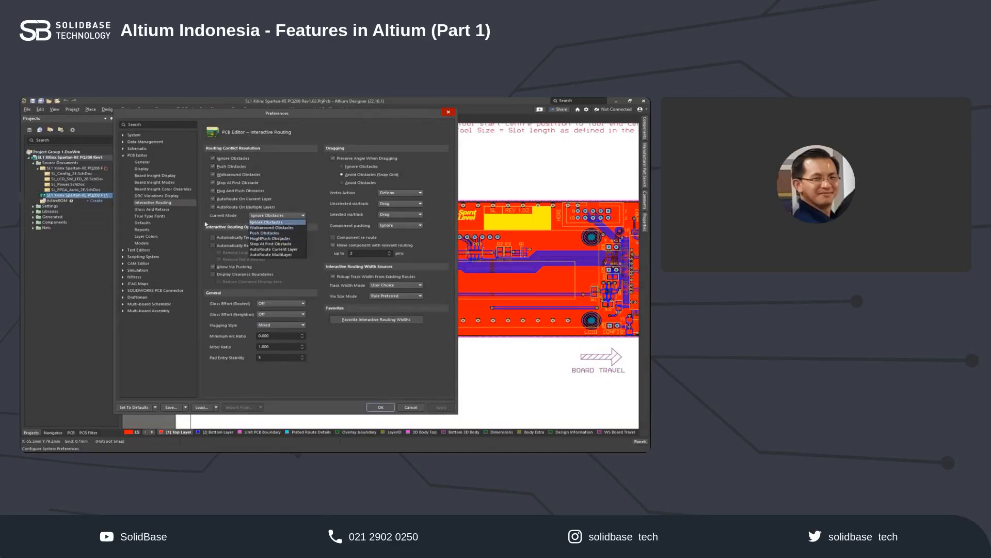
click(322, 142)
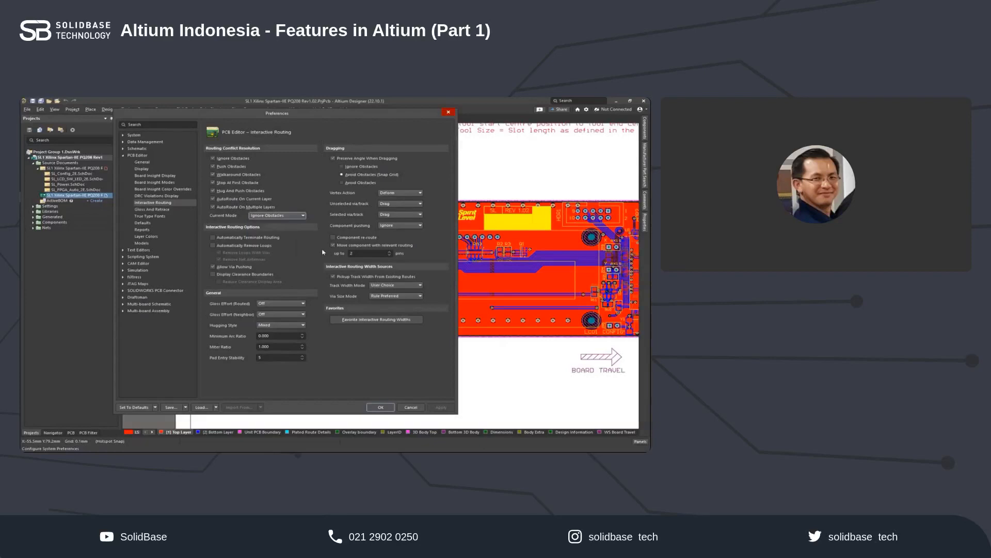
Step: Review the PCB Editor's Gloss And Retrace parameters and True Type Fonts preferences
click(155, 210)
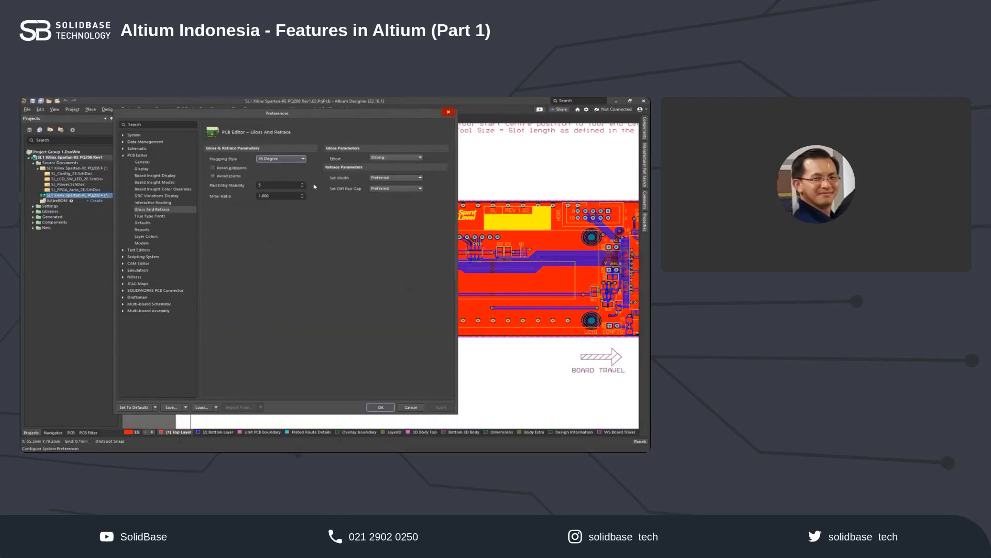
click(151, 217)
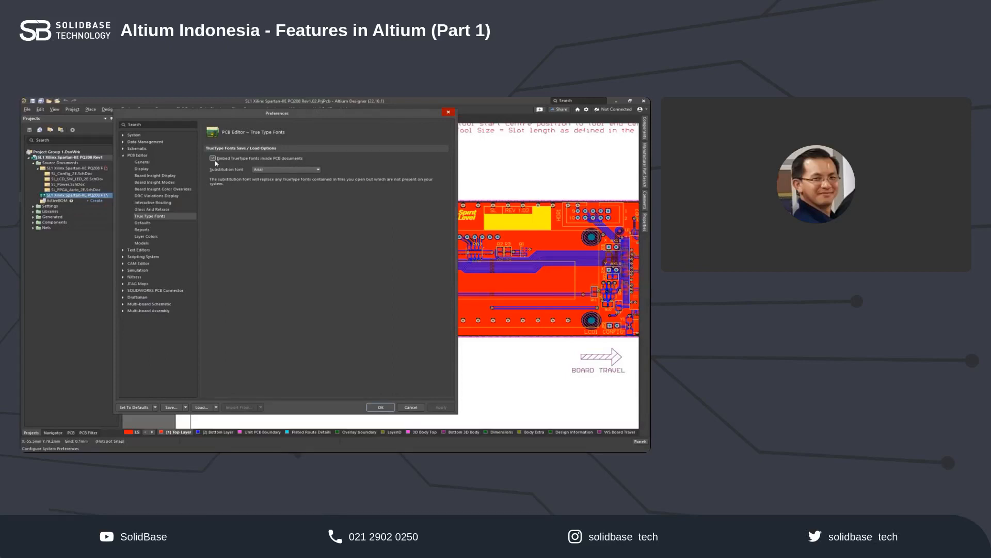
key(ctrl)
key(ctrl)
Step: Examine the default Pad primitive's properties and the Reports preferences of the PCB Editor
click(143, 224)
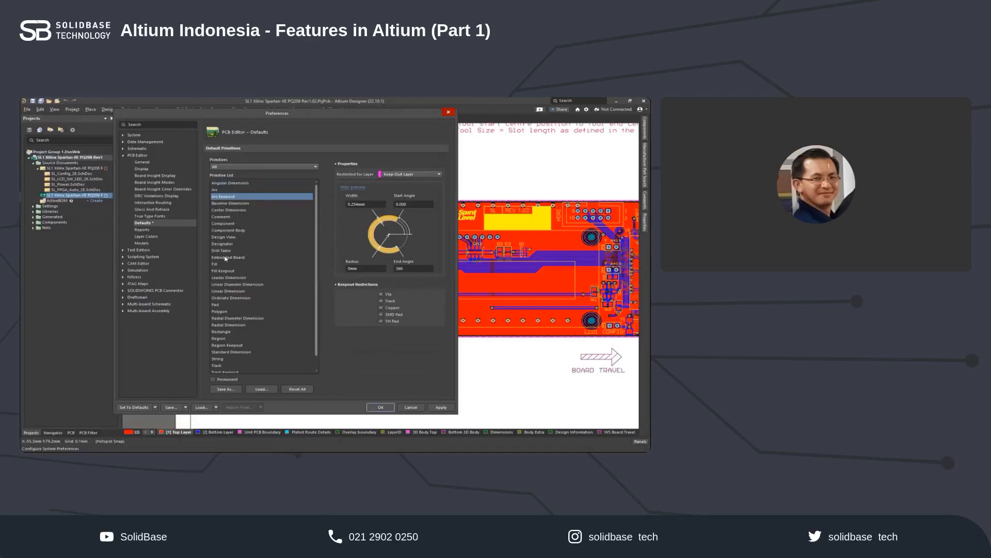
click(216, 305)
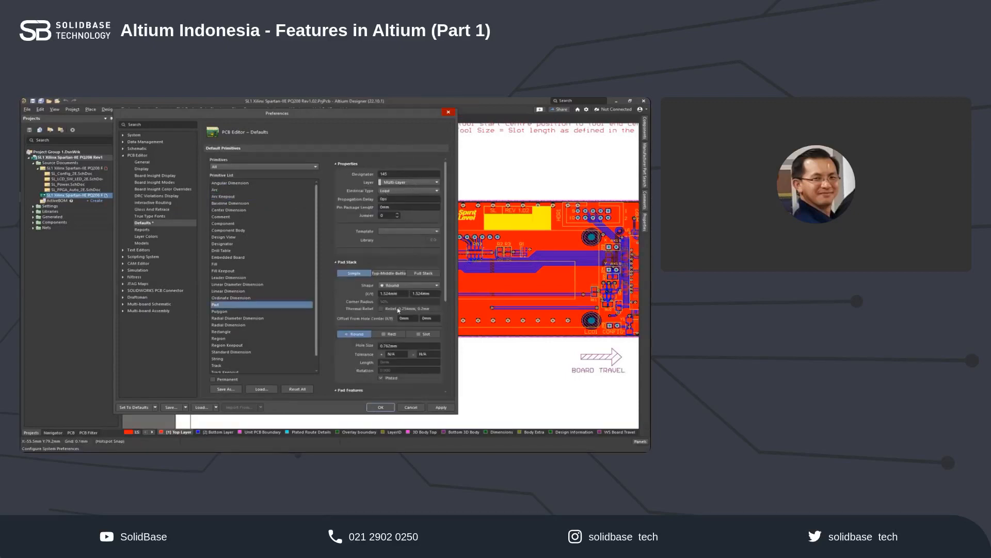
key(ctrl)
click(142, 231)
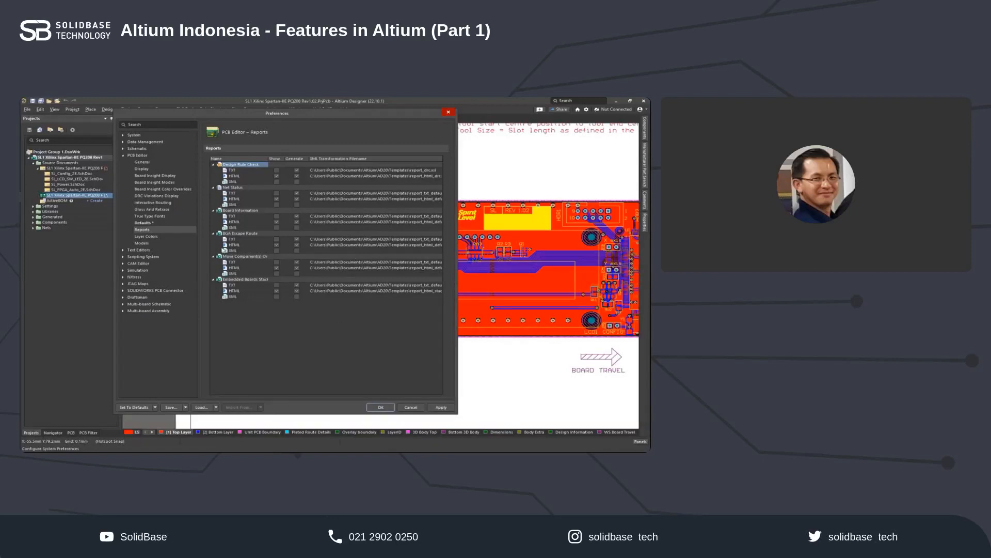
Step: Compare the saved layer color profiles in the PCB Editor's Layer Colors preferences and select the Classic profile
click(154, 238)
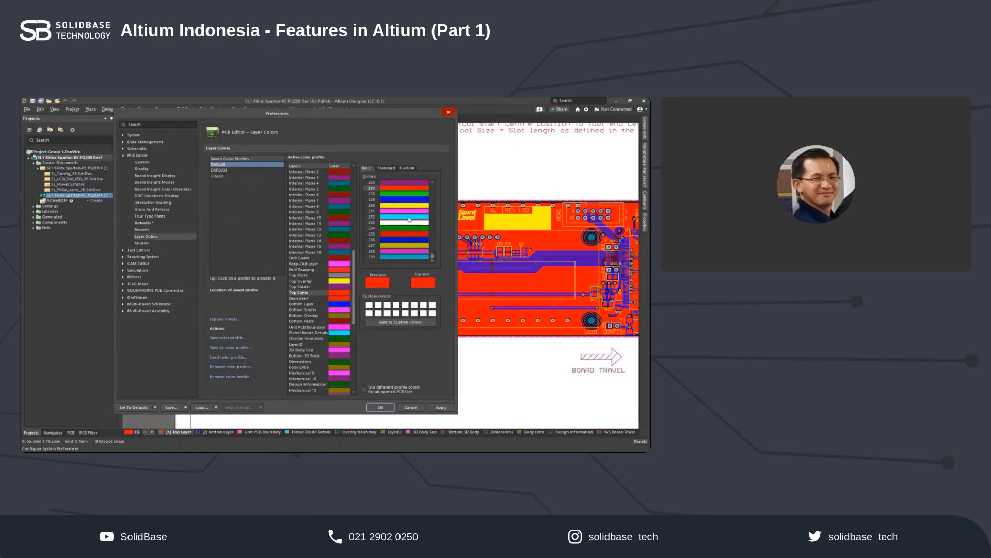
click(242, 165)
click(242, 165)
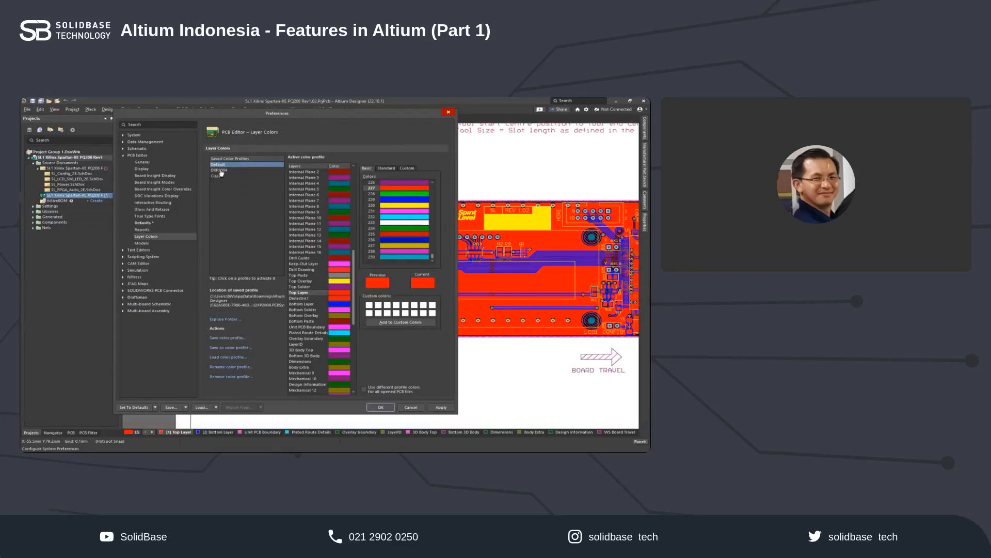
click(222, 171)
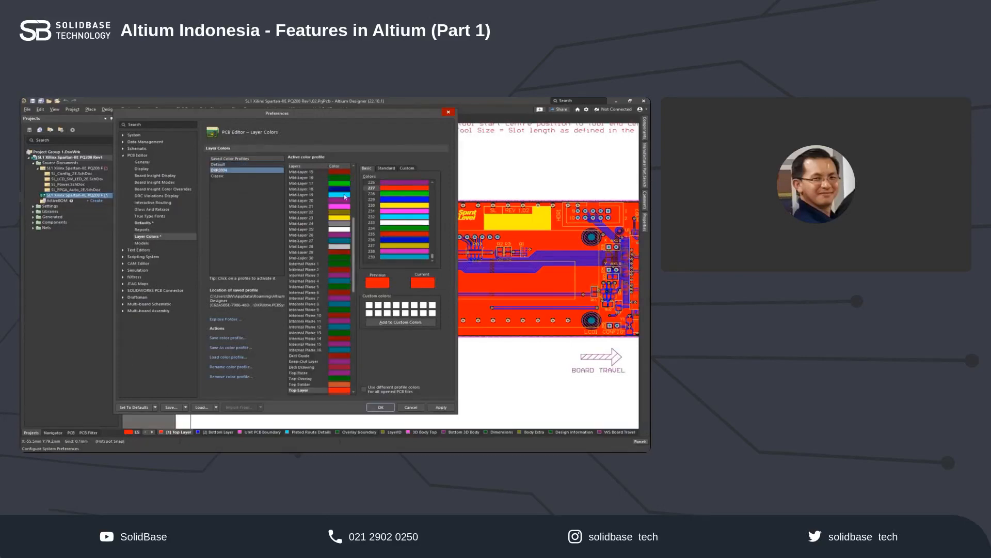
click(220, 176)
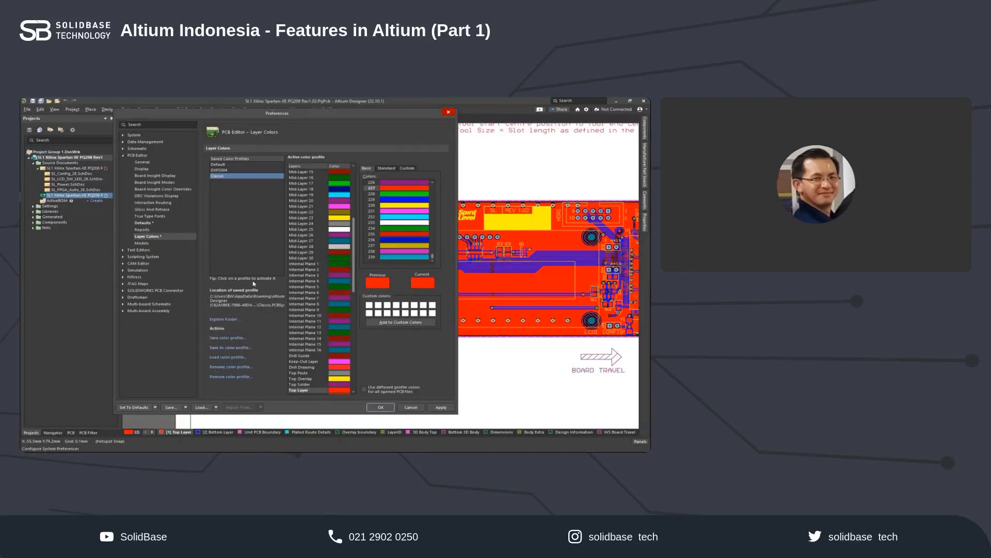
Step: Review the model search path options in the PCB Editor's Models preferences and select the C:\Step Model path
click(140, 243)
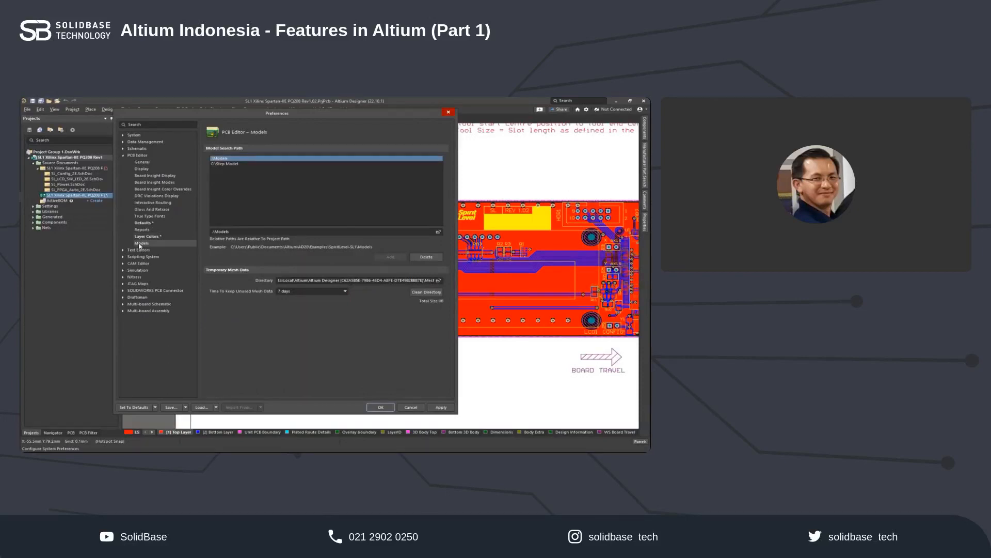
key(ctrl)
key(ctrl)
click(439, 231)
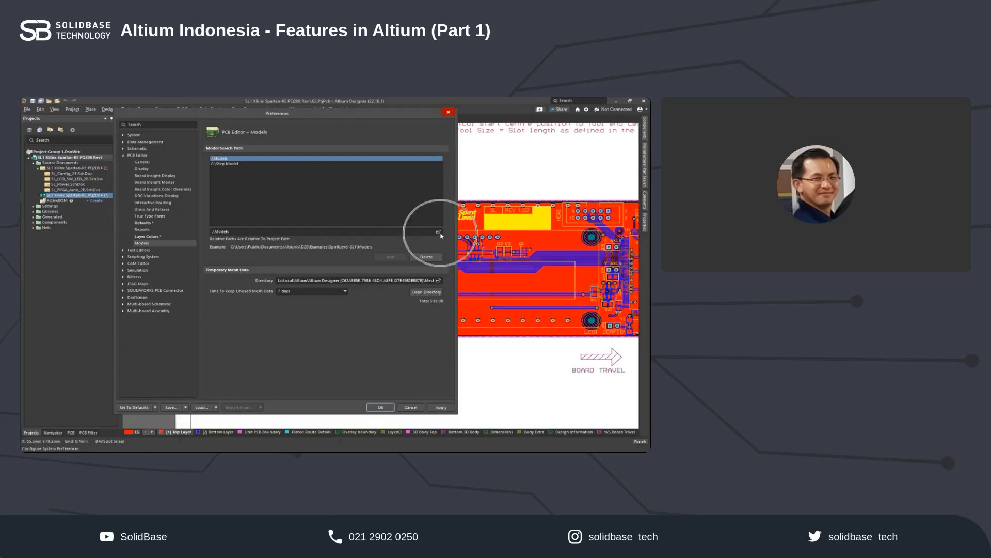
key(ctrl)
key(ctrl)
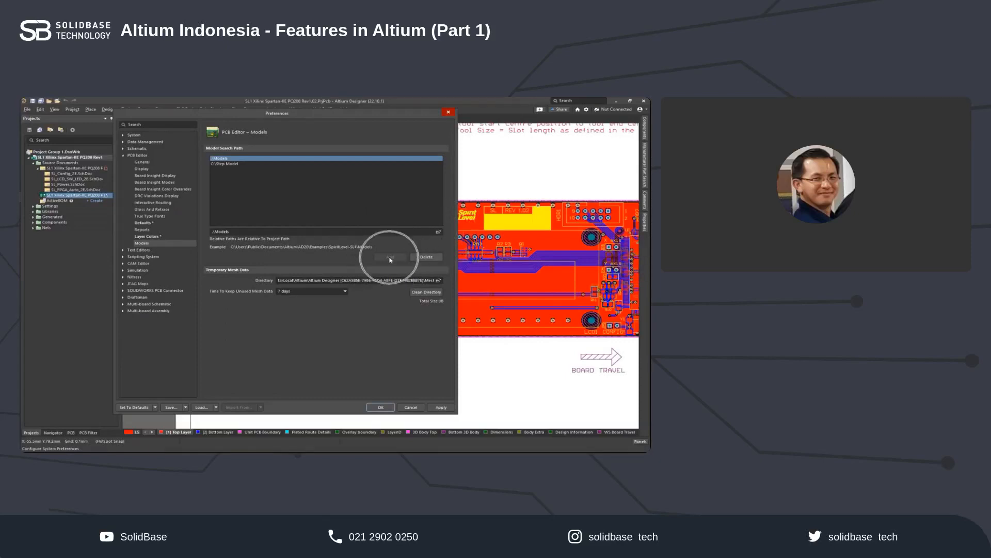
click(219, 165)
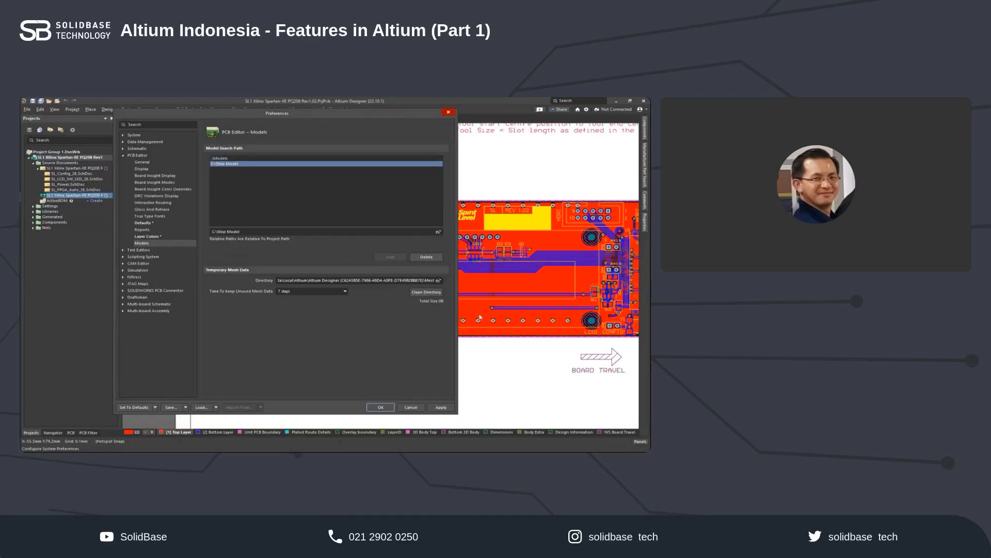
Step: Dismiss the preferences without saving the changes and examine the board within its fabrication drawing sheet
click(412, 408)
ctrl+scroll(337, 303, down, 4)
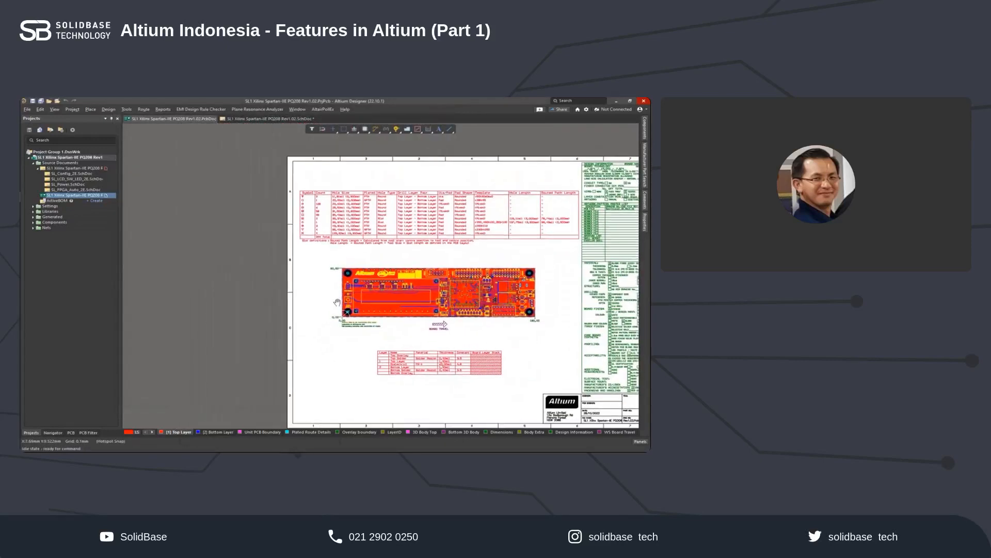
ctrl+scroll(336, 302, up, 2)
ctrl+scroll(456, 290, up, 2)
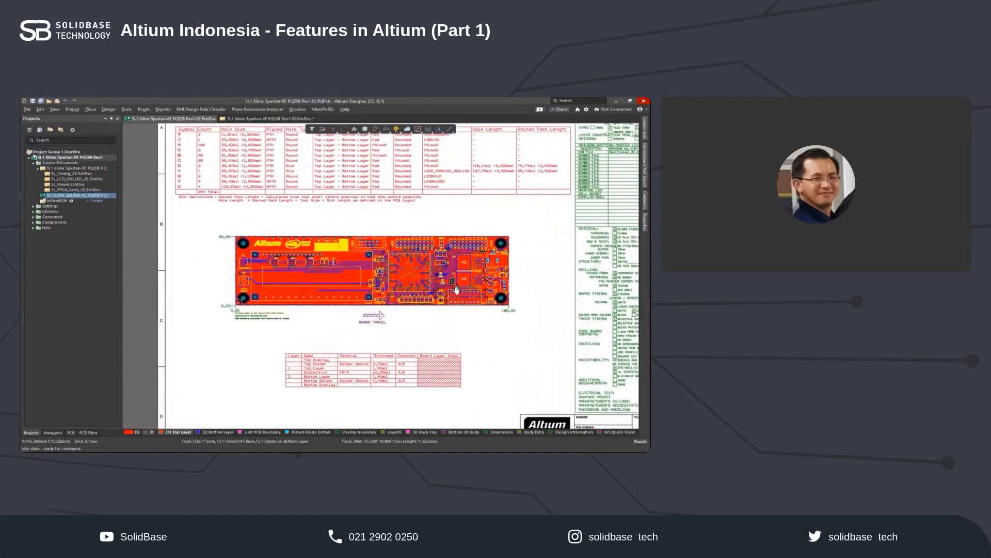
ctrl+scroll(457, 290, up, 1)
ctrl+scroll(425, 318, up, 1)
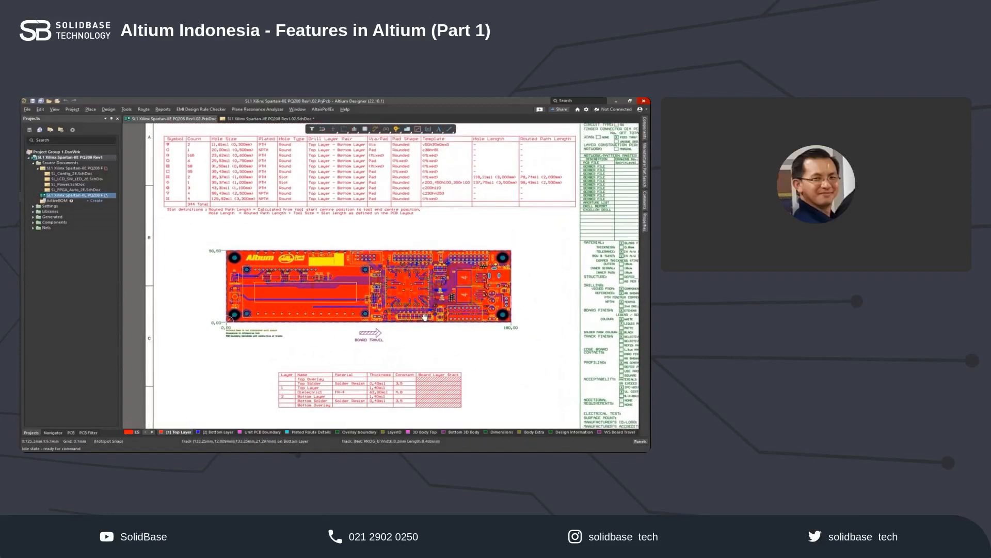
ctrl+scroll(424, 317, up, 2)
ctrl+scroll(322, 307, down, 1)
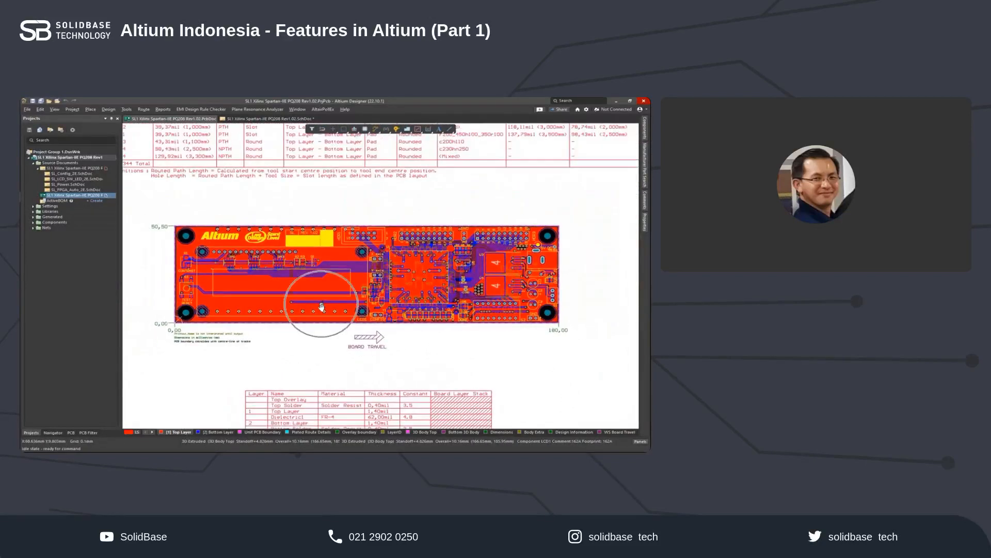
ctrl+scroll(322, 307, down, 3)
right_drag(375, 263, 335, 283)
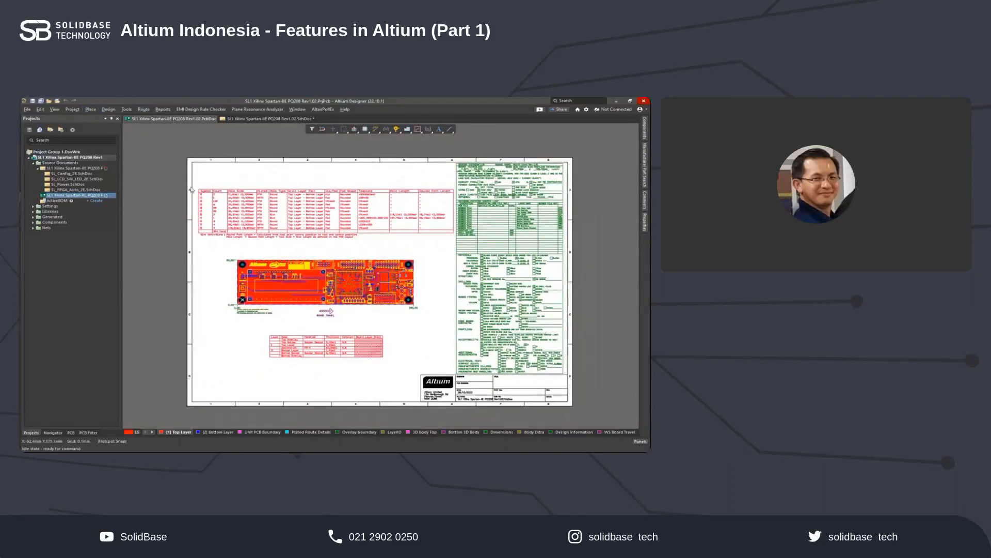
Step: Create a new blank PCB document in the current project
click(40, 109)
mouse_move(28, 110)
click(121, 137)
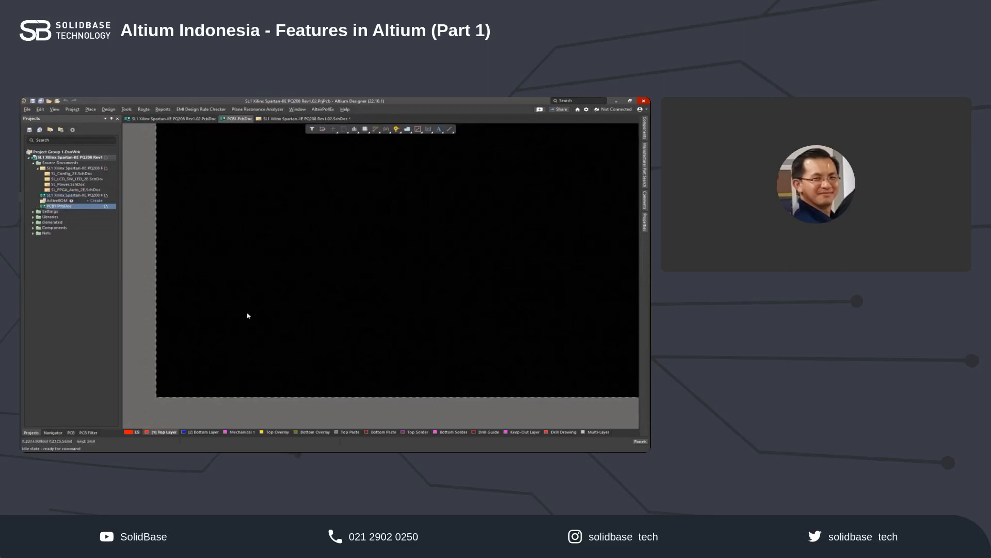
Step: Set the new PCB document's snap grid to 10 Mil
key(g)
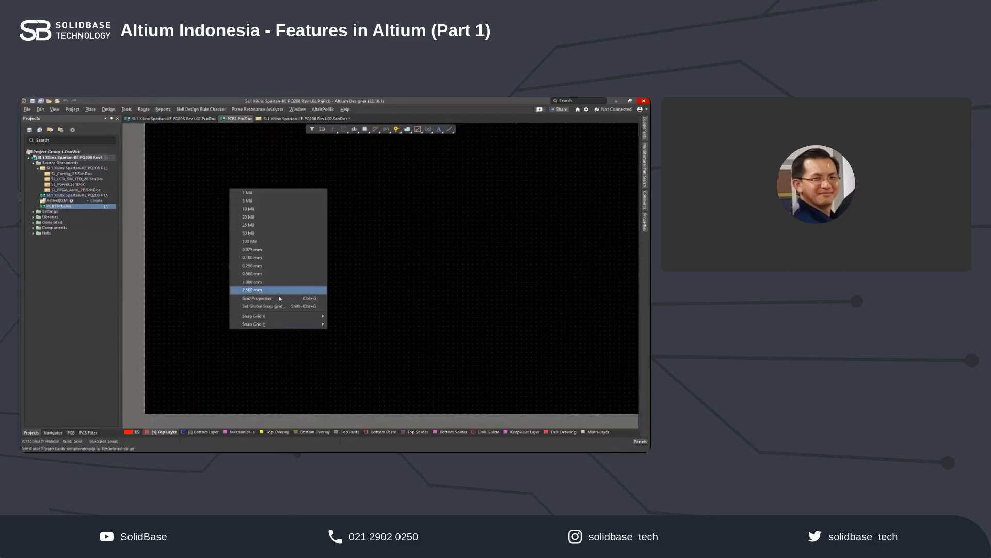
click(282, 209)
right_drag(383, 290, 339, 309)
ctrl+scroll(383, 288, down, 2)
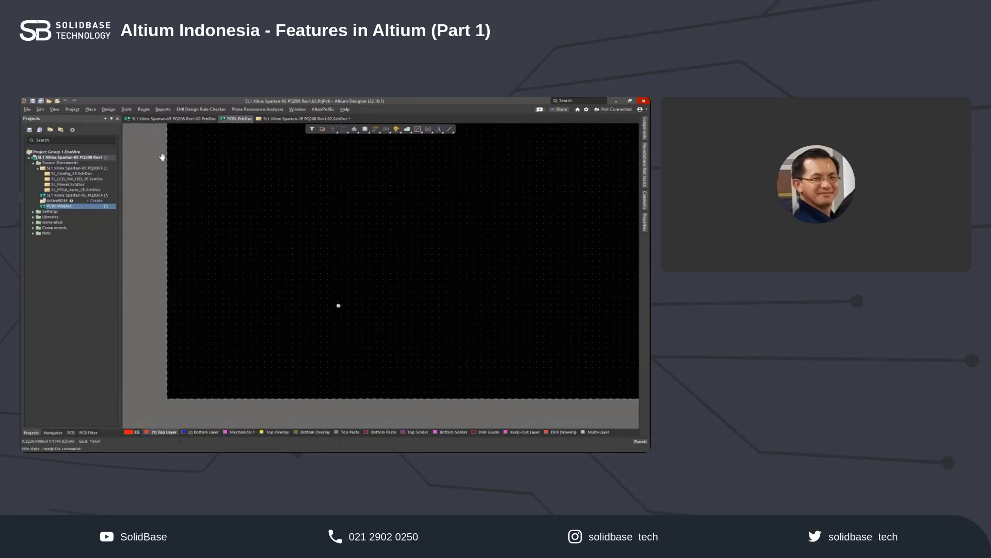
right_click(105, 122)
right_drag(371, 294, 352, 303)
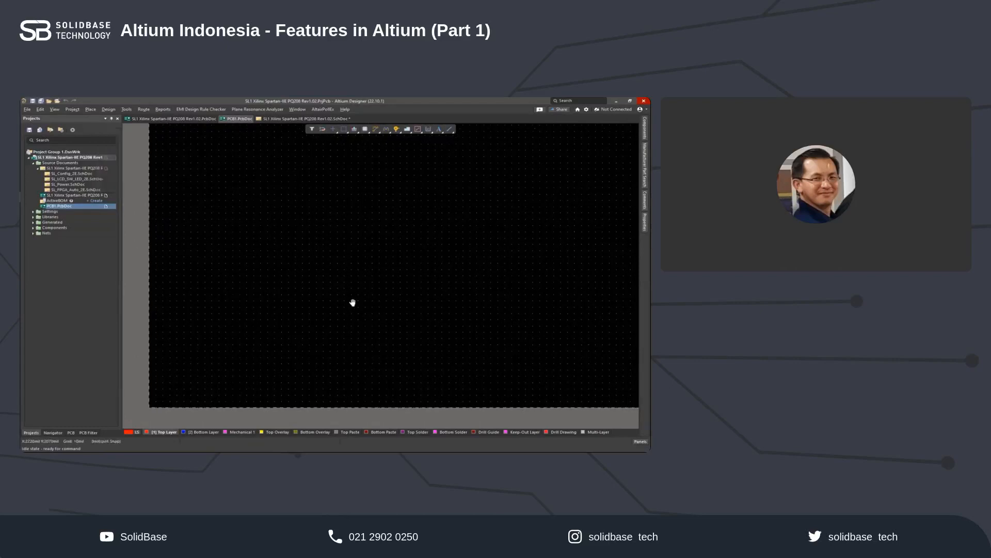
Step: Set the rotation step to 30 degrees in the PCB Editor's General preferences and save the change
click(126, 109)
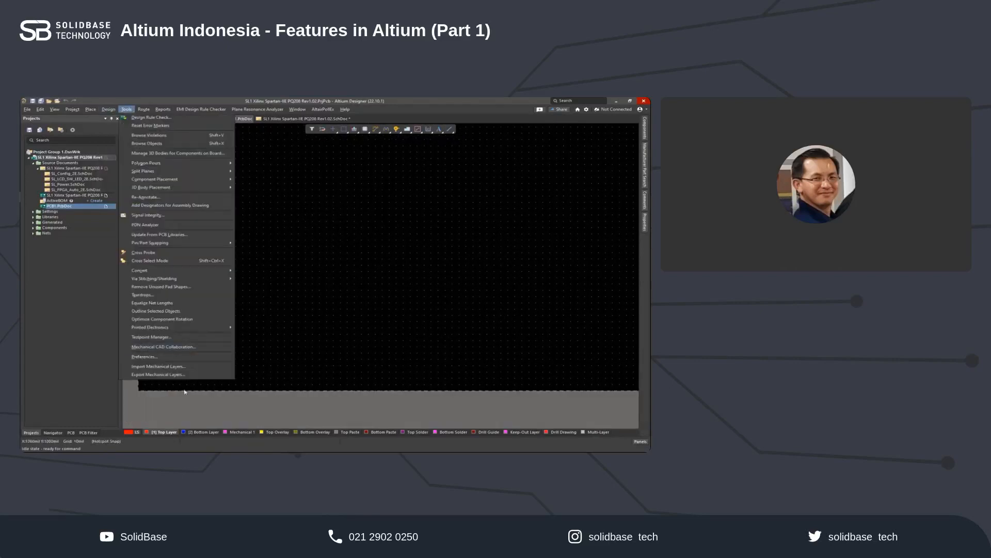
click(165, 357)
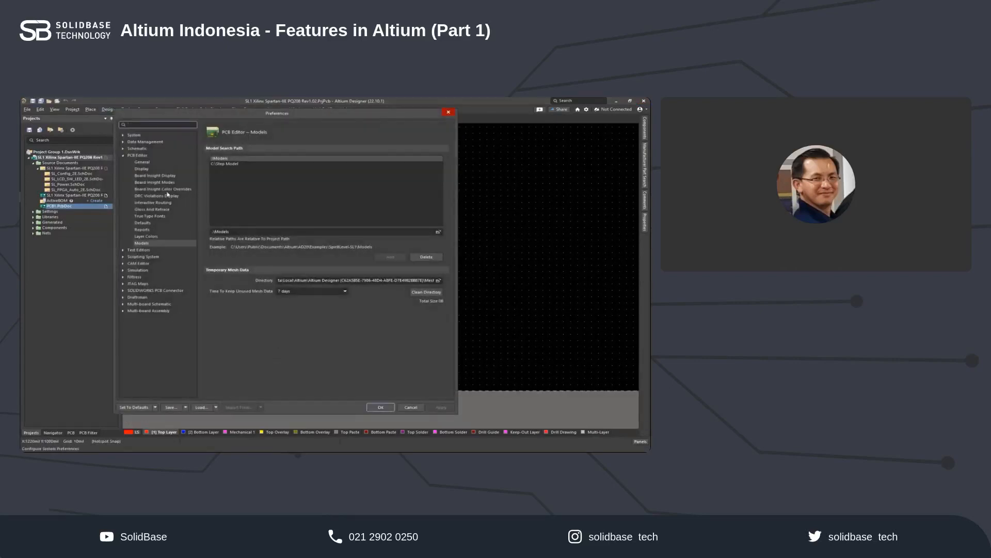
click(151, 162)
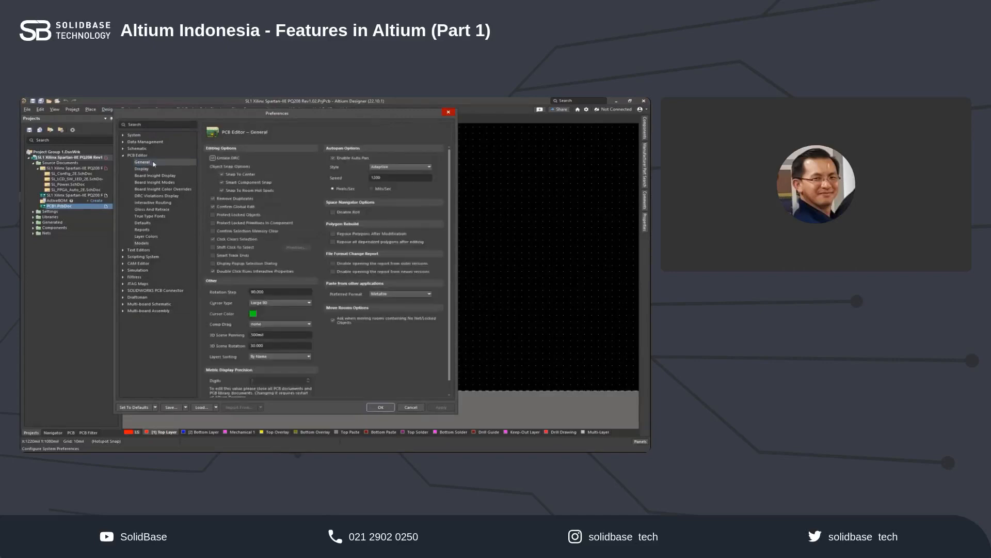
double_click(270, 291)
text(3)
click(442, 407)
click(387, 407)
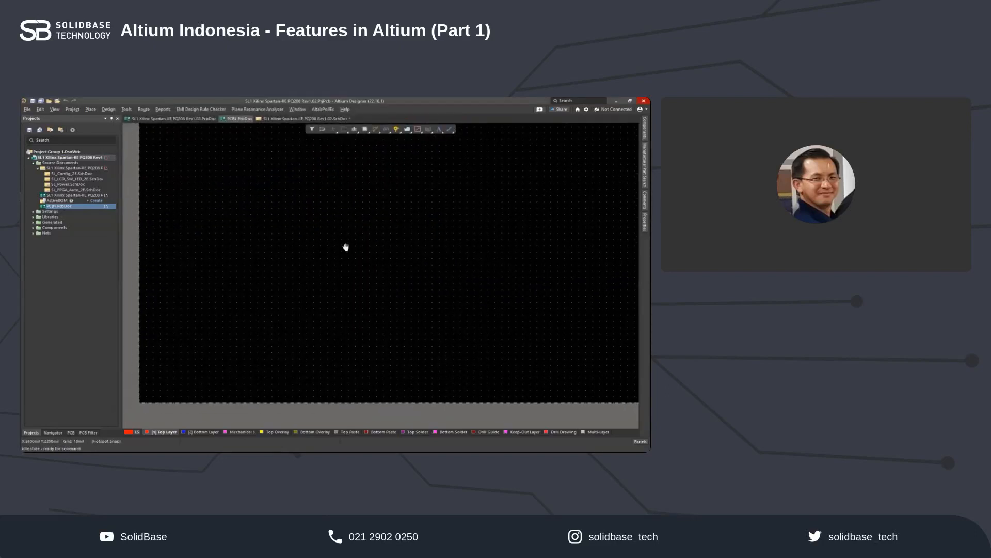
Step: Start placing a pad on the blank board and set its designator to 1
key(p)
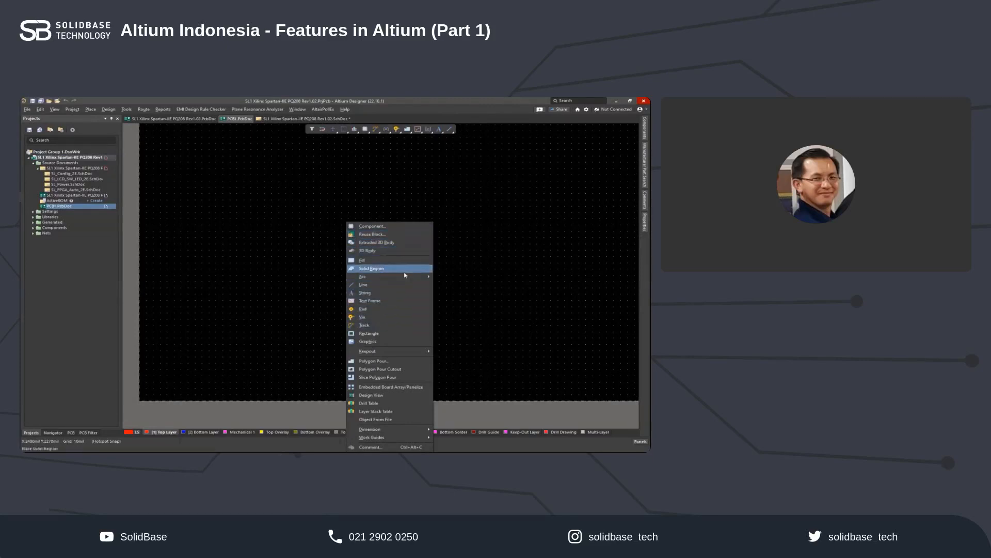
click(384, 309)
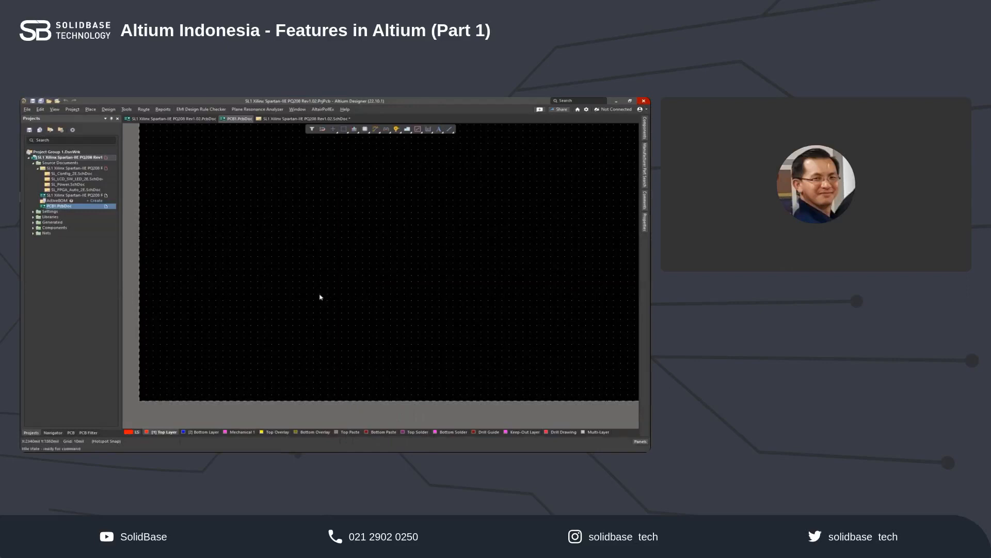
shift+scroll(323, 292, up, 11)
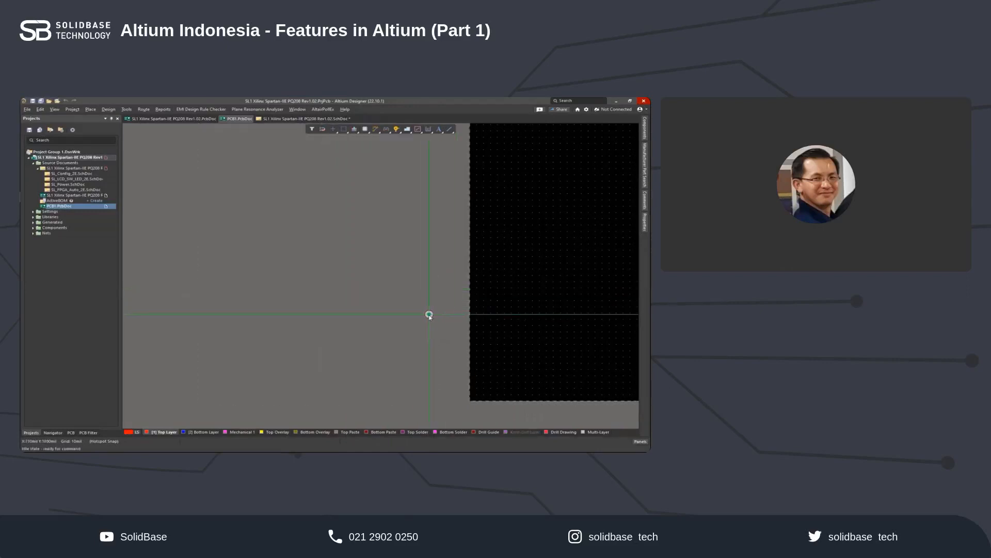
shift+scroll(422, 317, down, 6)
ctrl+scroll(422, 317, up, 5)
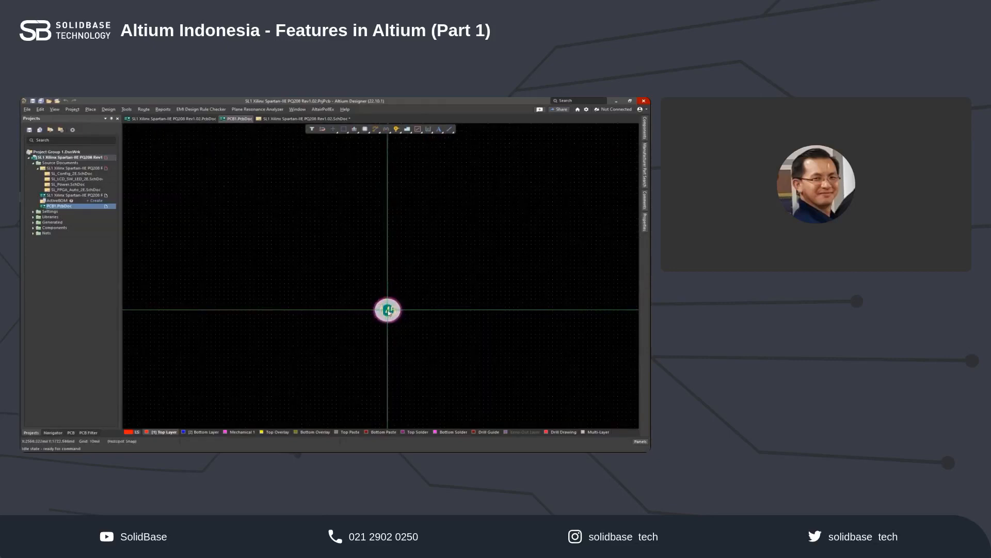
ctrl+scroll(390, 303, down, 3)
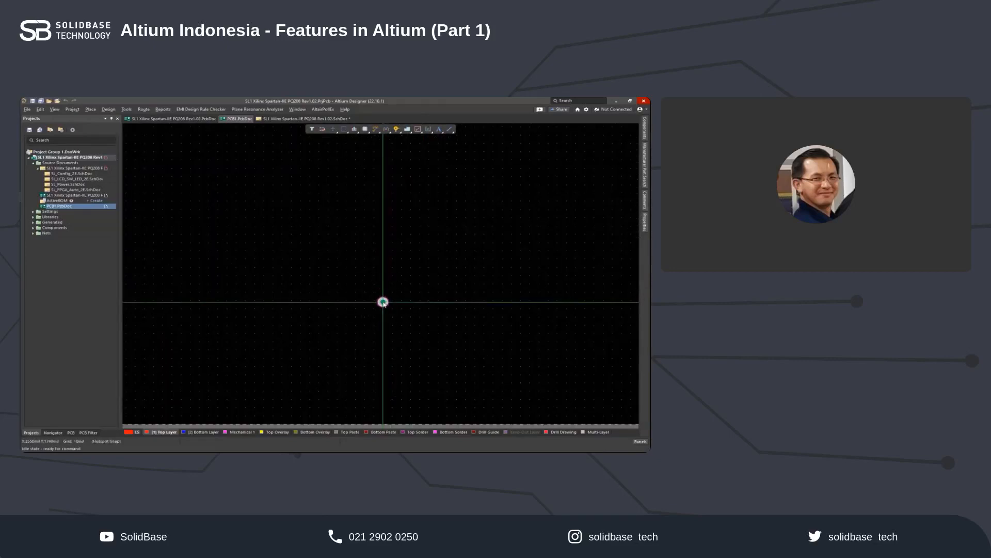
key(Tab)
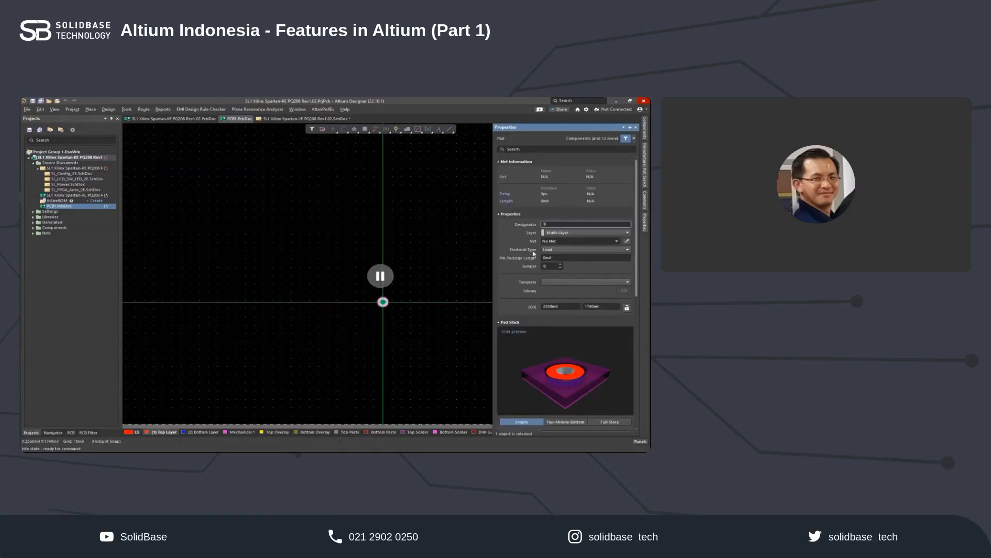
key(Return)
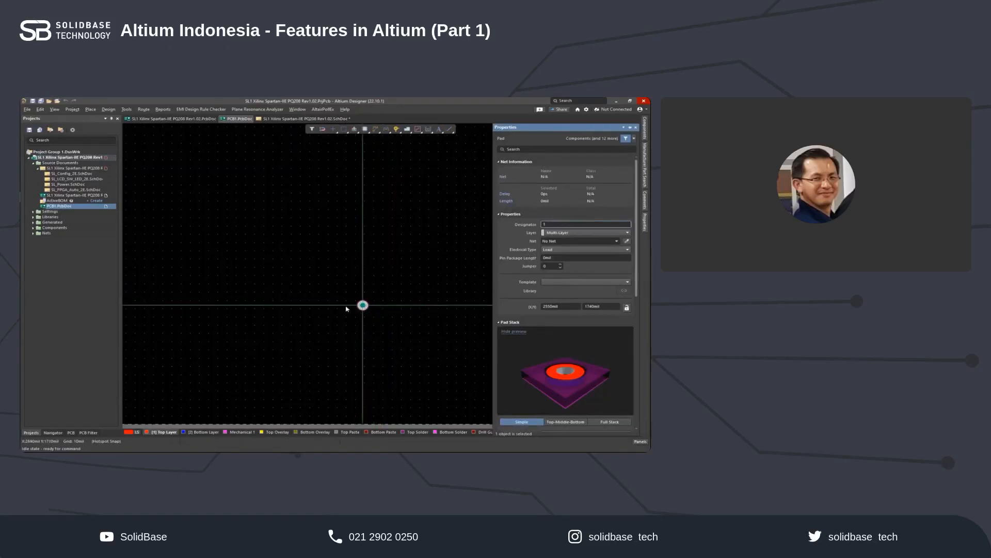
Step: Set the snap grid to 100 Mil and place a single pad on the board
key(g)
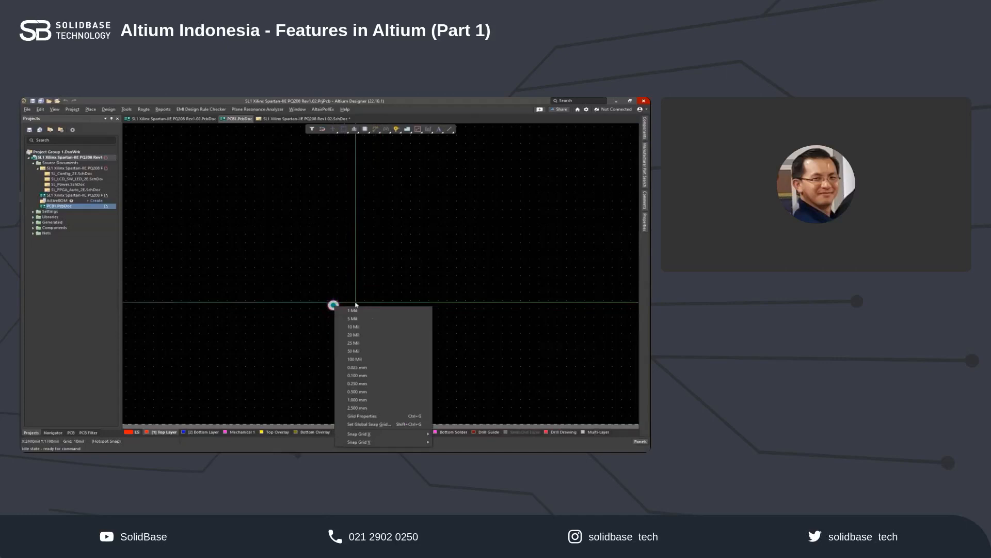
click(369, 358)
ctrl+scroll(375, 330, down, 4)
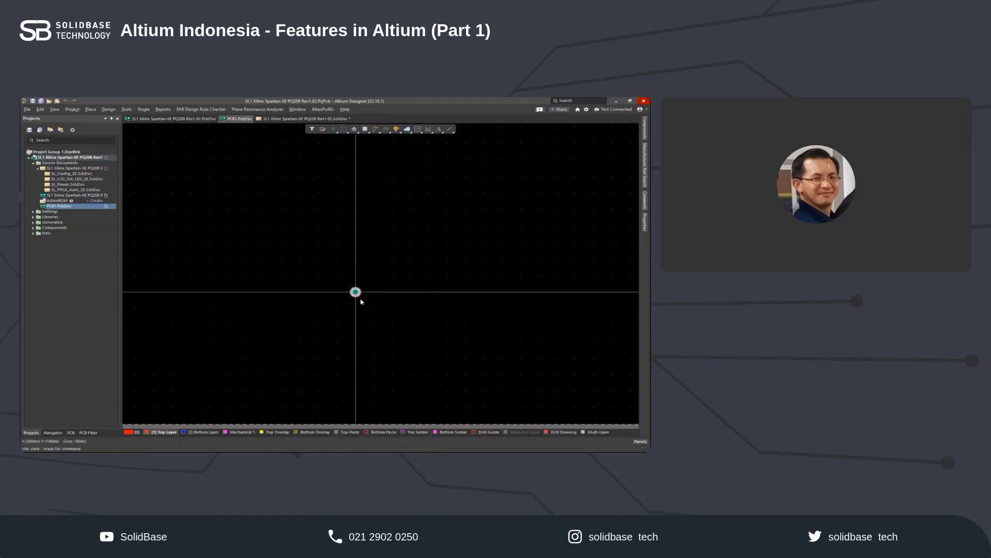
click(374, 272)
key(Escape)
right_click(381, 298)
Step: Cut the pad using a reference point directly below it as the centre of rotation
ctrl+scroll(374, 303, up, 3)
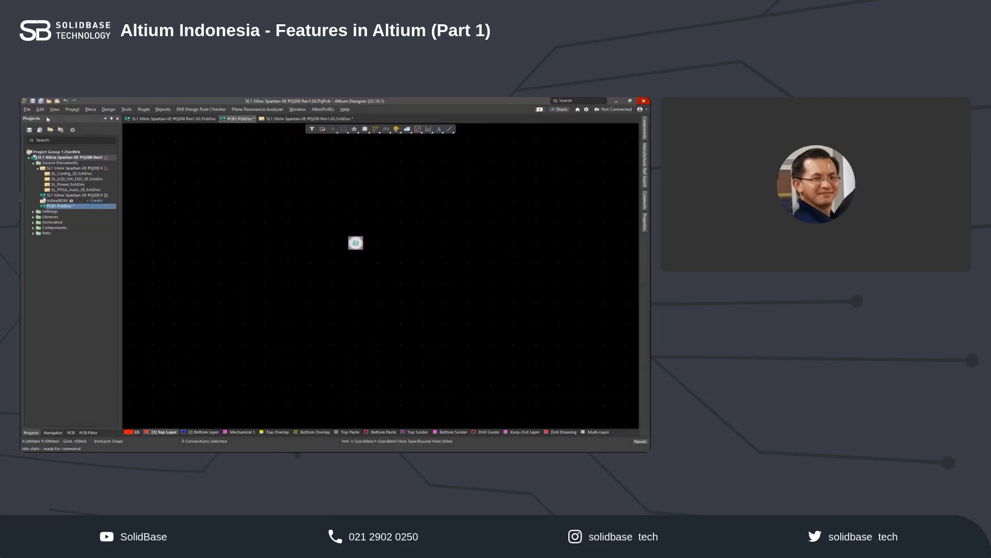
key(ctrl+x)
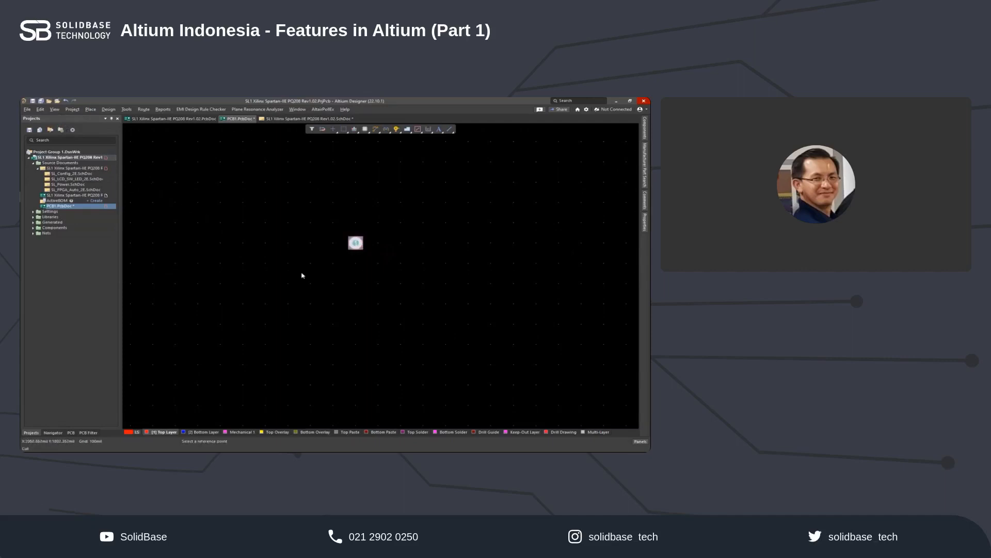
ctrl+scroll(348, 318, down, 2)
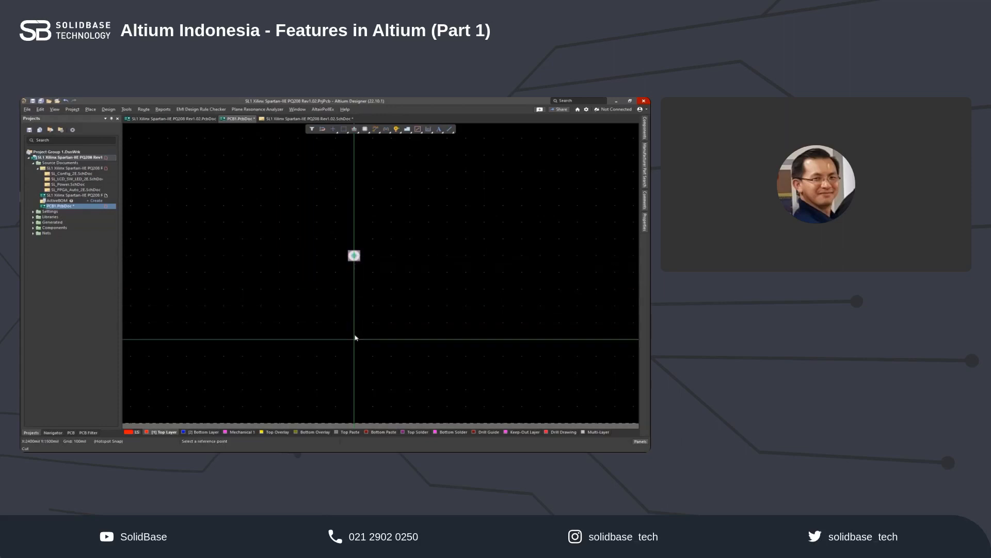
click(355, 336)
Step: Paste the pad on the board, rotating it through a full turn about the reference point before placing it above the centre
ctrl+scroll(332, 279, down, 5)
ctrl+scroll(332, 279, up, 2)
right_drag(333, 250, 336, 248)
key(ctrl+v)
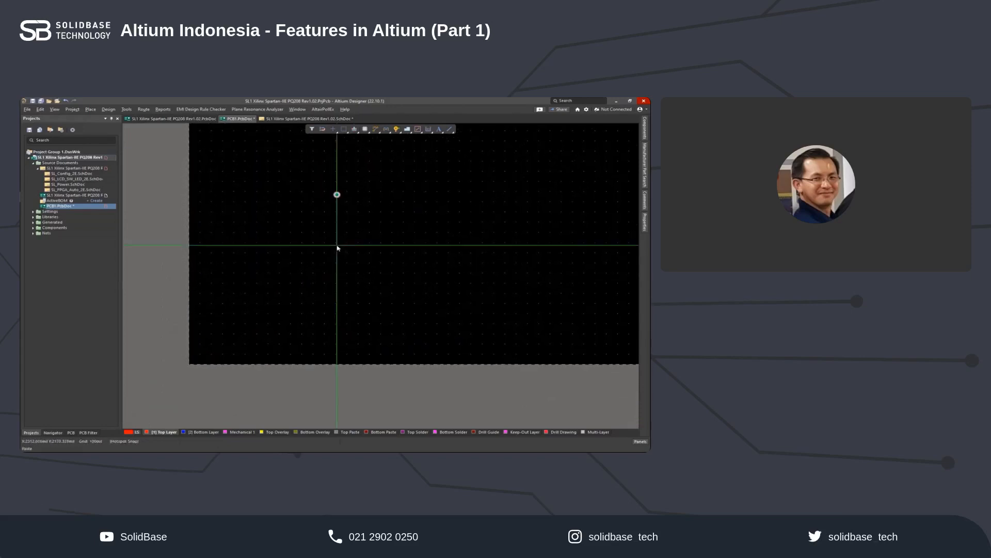
ctrl+scroll(341, 260, up, 2)
ctrl+scroll(343, 268, down, 1)
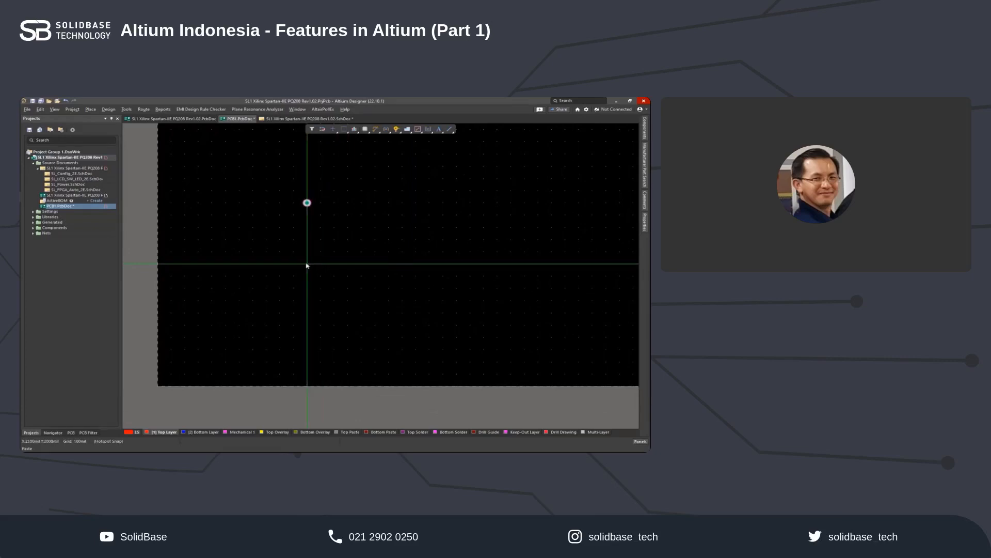
key(space)
key(space)
key(space)
key(space)
key(space)
key(space)
key(space)
key(space)
key(space)
key(space)
key(space)
key(space)
click(306, 265)
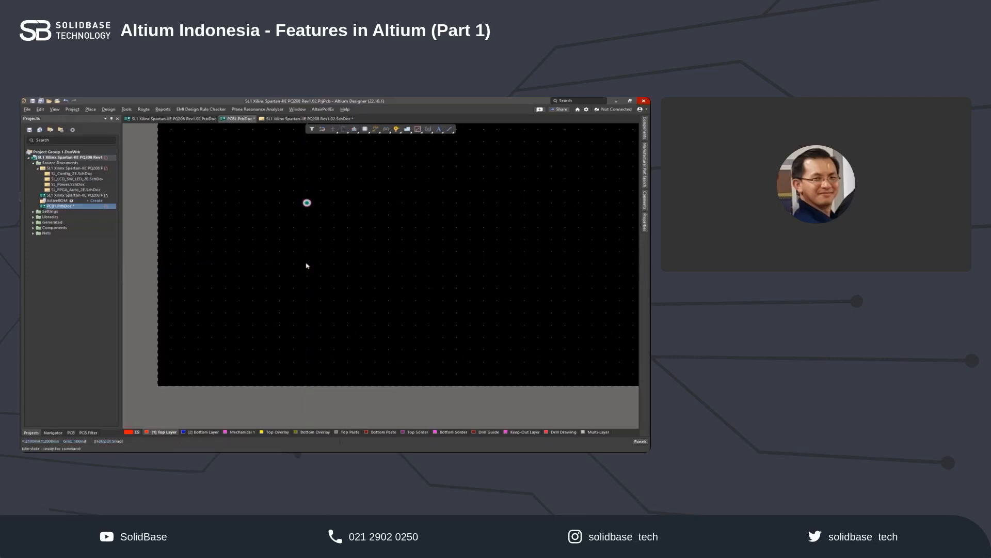
Step: Paste three more pads about the same centre, rotated counterclockwise by 30, 60 and 90 degrees
key(ctrl+v)
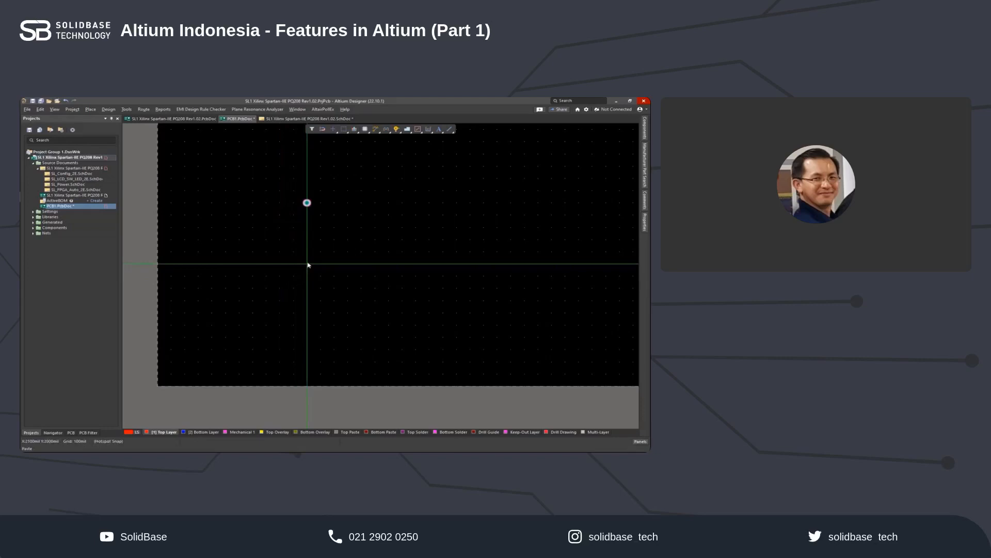
key(space)
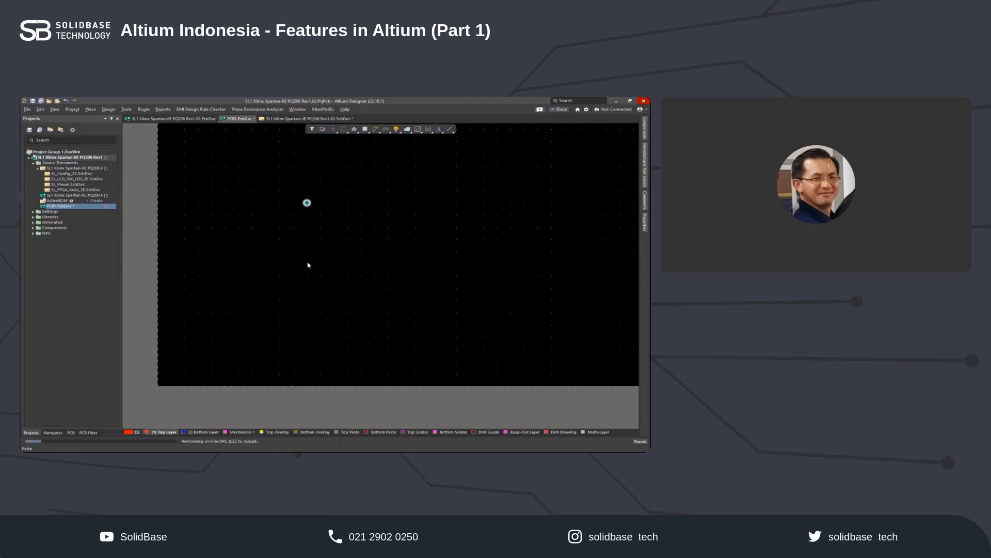
click(309, 264)
key(space)
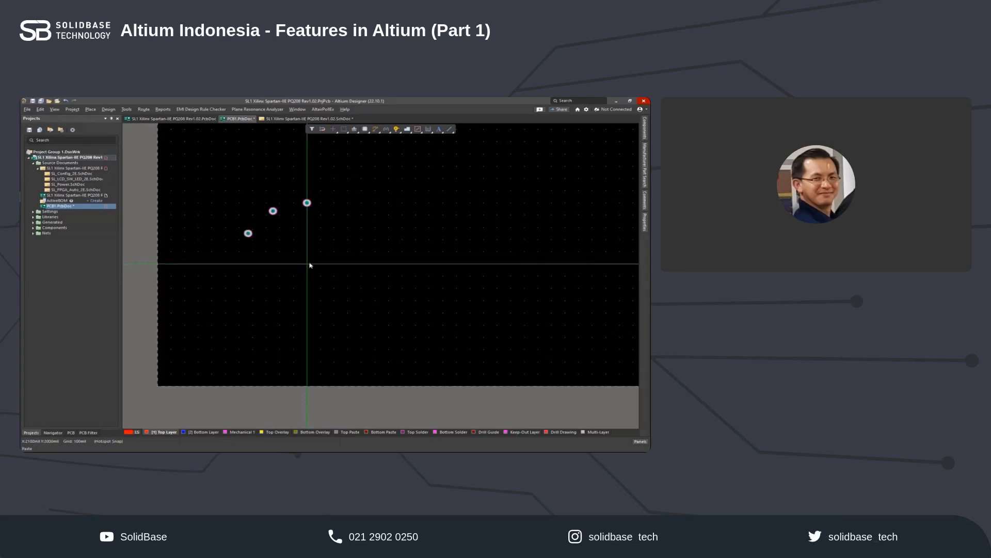
click(313, 265)
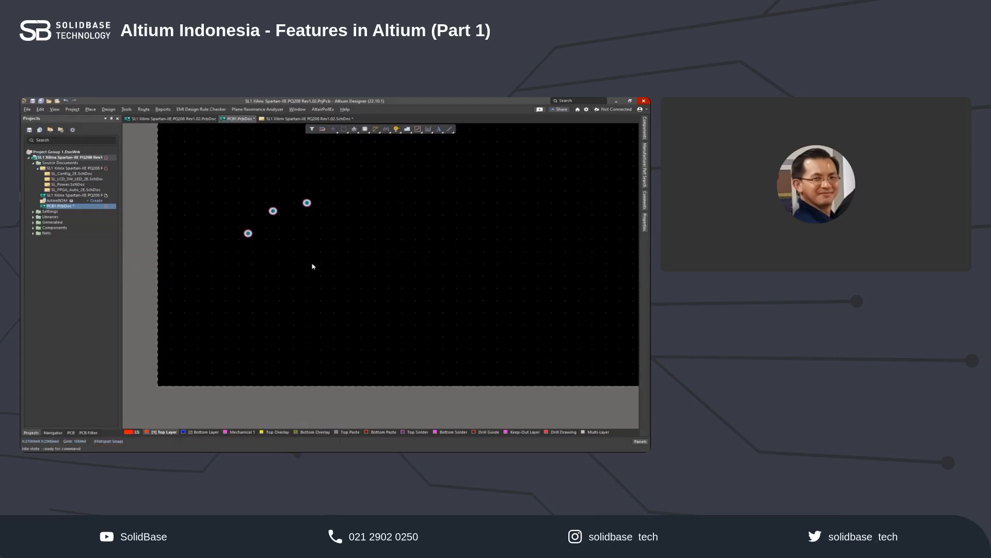
key(ctrl+v)
key(space)
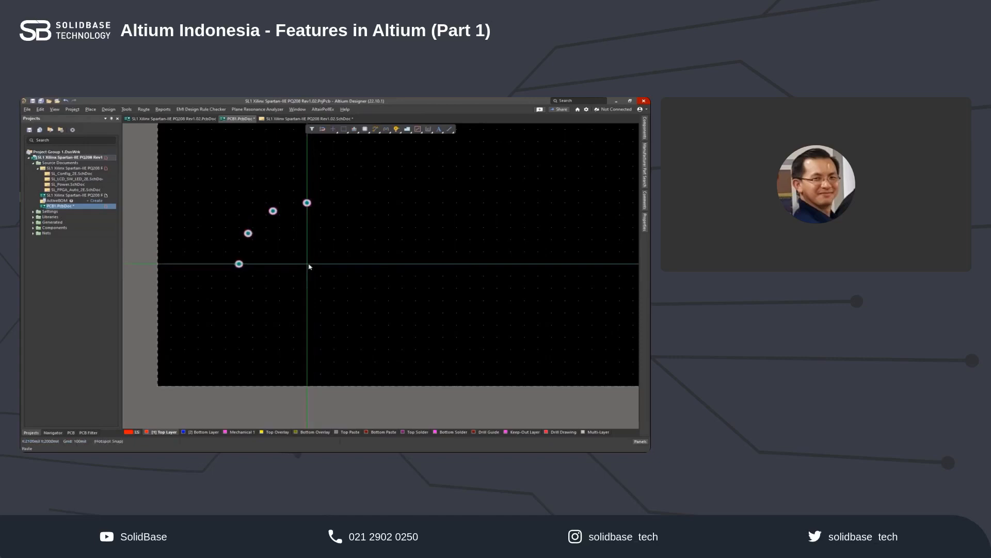
click(310, 263)
Step: Paste three more pads about the same centre, rotated counterclockwise by 120, 150 and 180 degrees
ctrl+scroll(268, 248, up, 3)
ctrl+scroll(309, 266, down, 4)
key(ctrl+v)
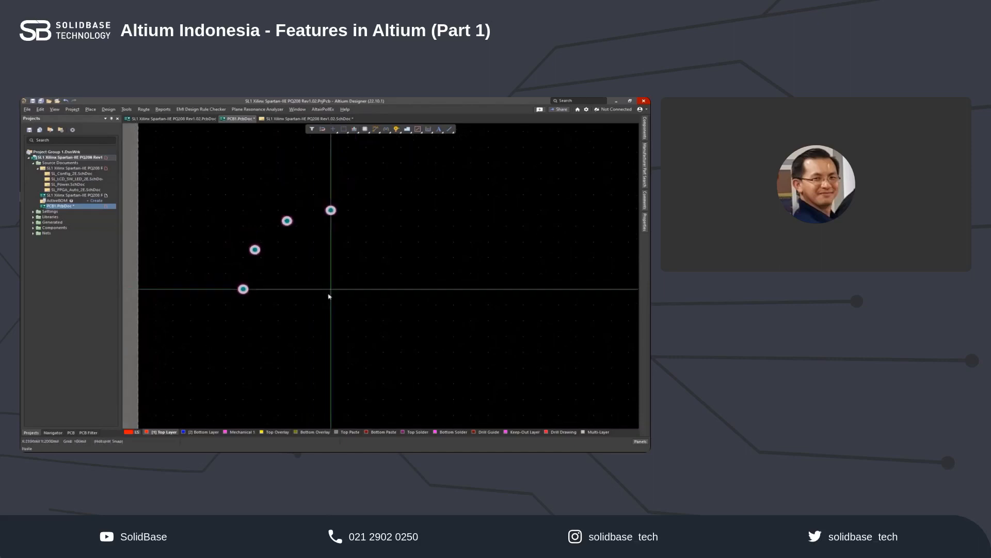
click(331, 298)
key(ctrl+v)
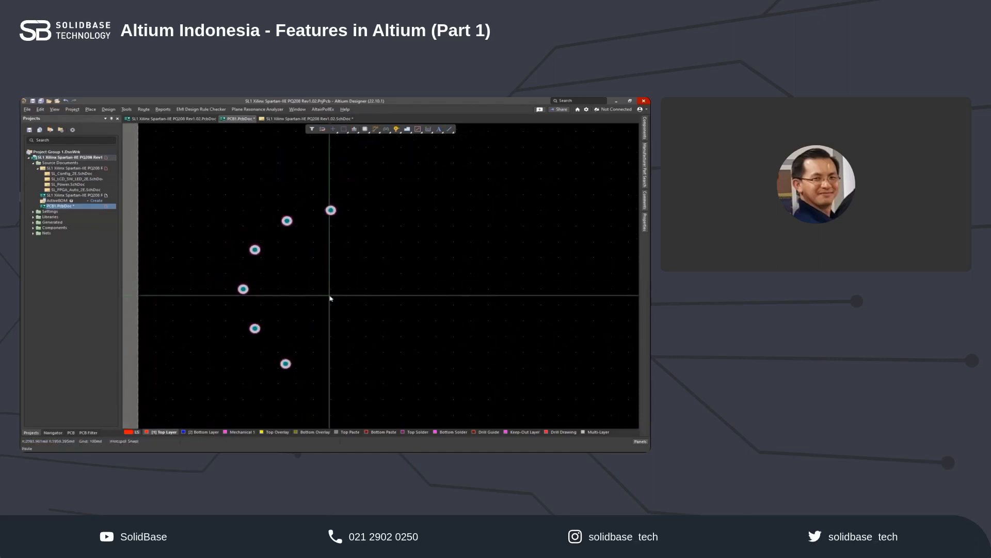
key(Escape)
key(ctrl+v)
key(space)
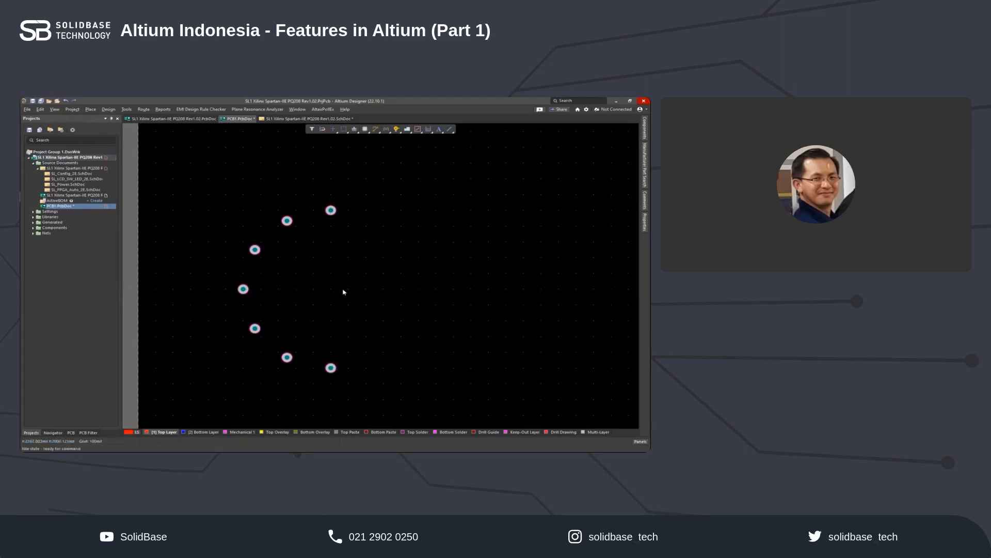
Step: Complete the ring by pasting five more pads about the same centre, at 30-degree increments from 210 to 330 degrees
key(space)
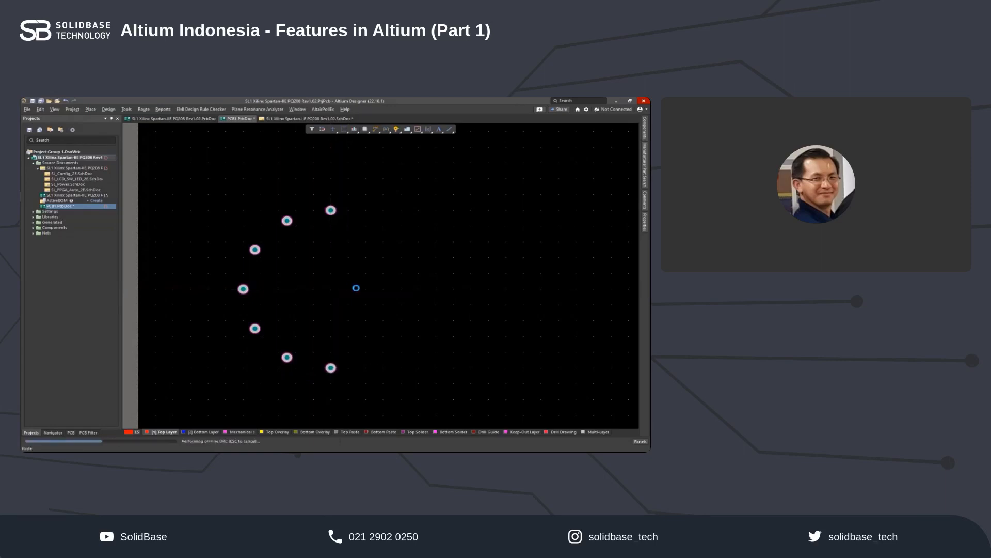
key(space)
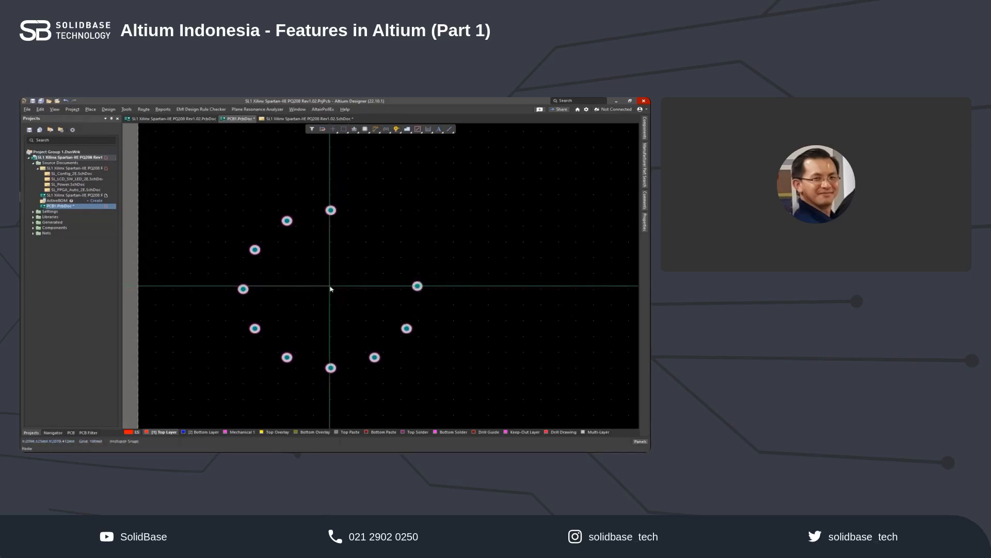
click(331, 289)
key(space)
click(331, 289)
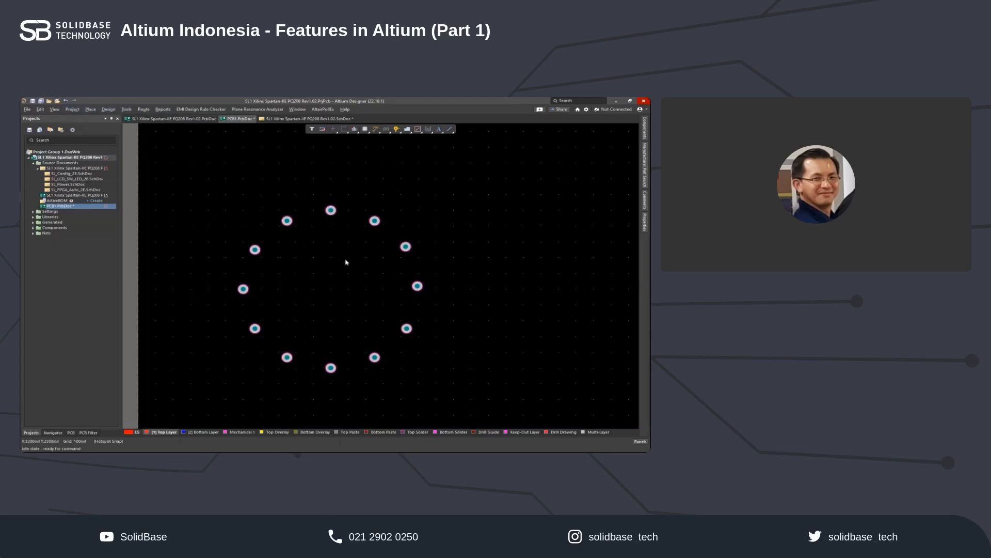
Step: Draw a closed 600 mil radius arc on the Top Layer around the pad ring, using Arc (Center) from the ring's centre
scroll(332, 250, down, 1)
click(92, 110)
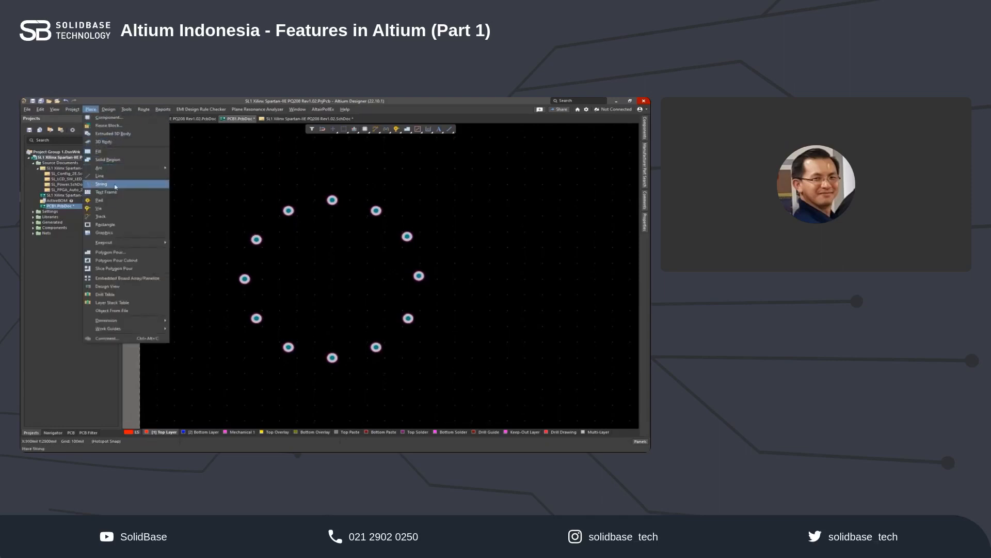
mouse_move(112, 170)
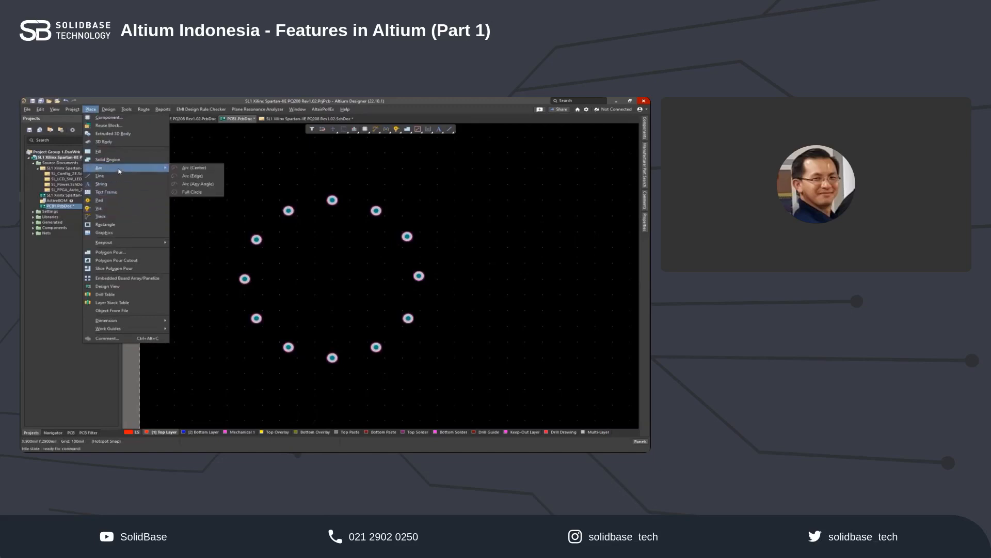
click(192, 168)
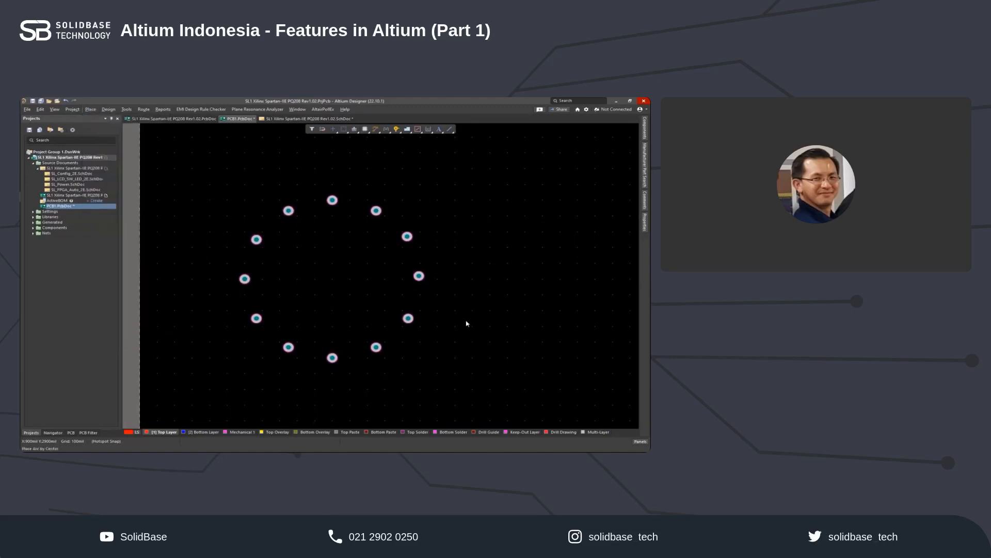
click(332, 279)
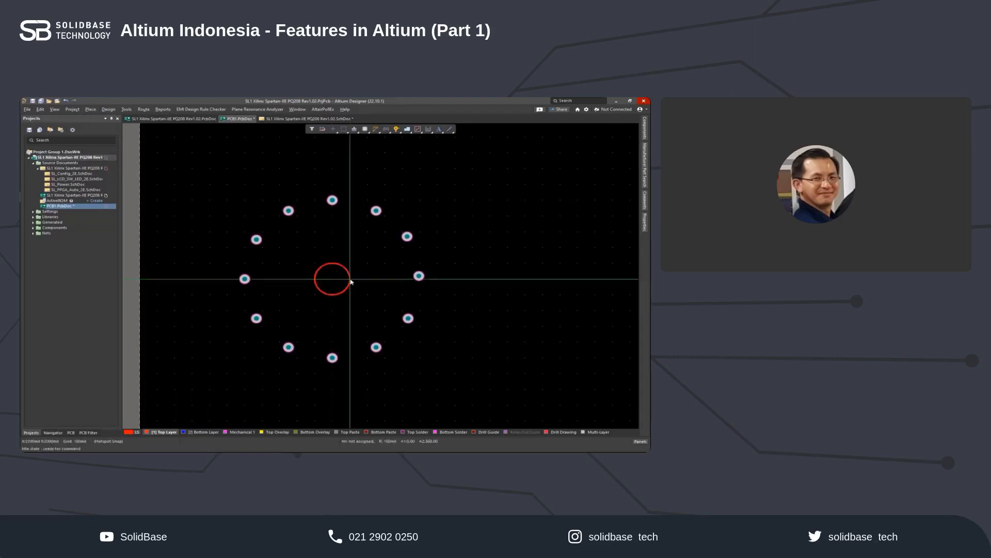
click(436, 281)
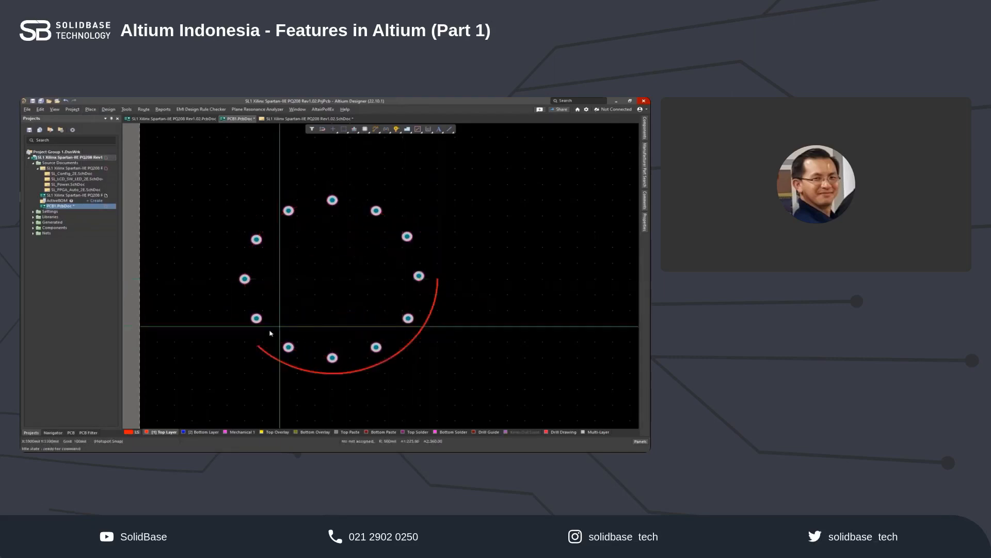
click(437, 281)
right_click(385, 282)
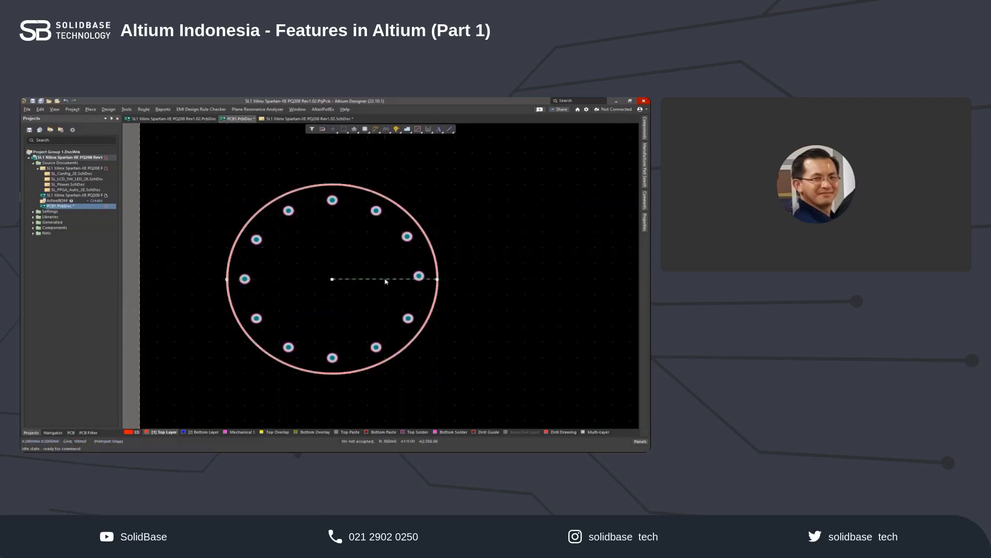
click(489, 295)
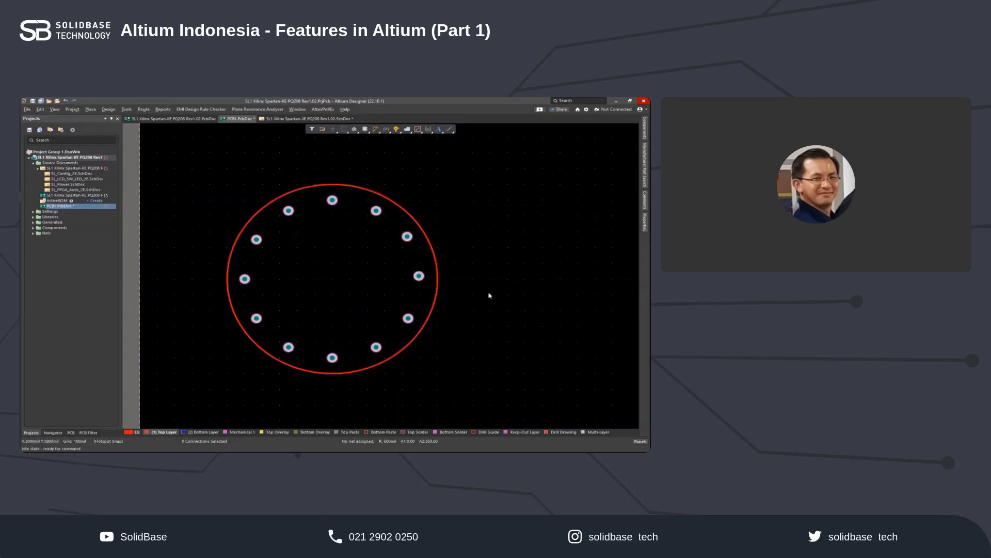
Step: Set the Rotation Step to 90 in the PCB Editor General preferences and apply the change
right_click(489, 295)
click(489, 295)
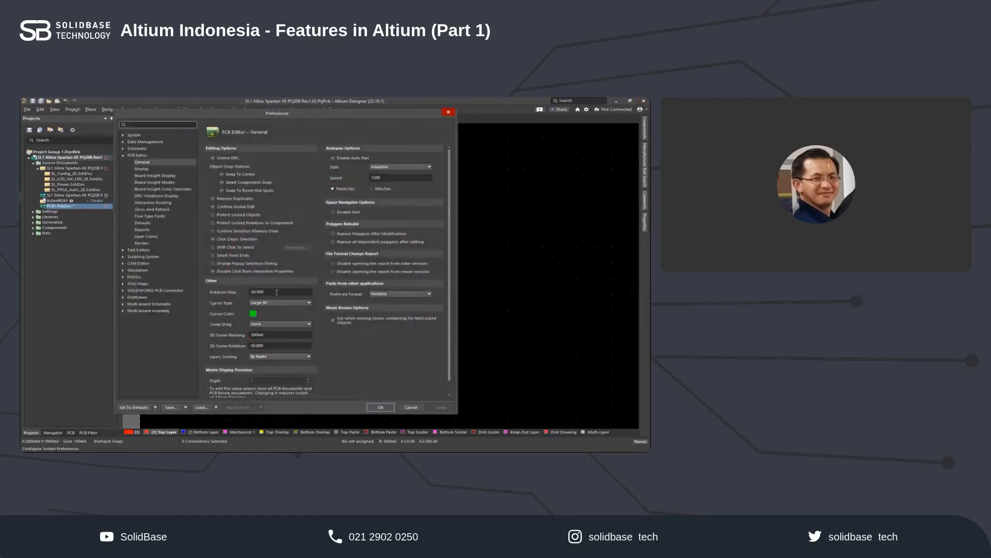
drag(277, 292, 248, 299)
text(90)
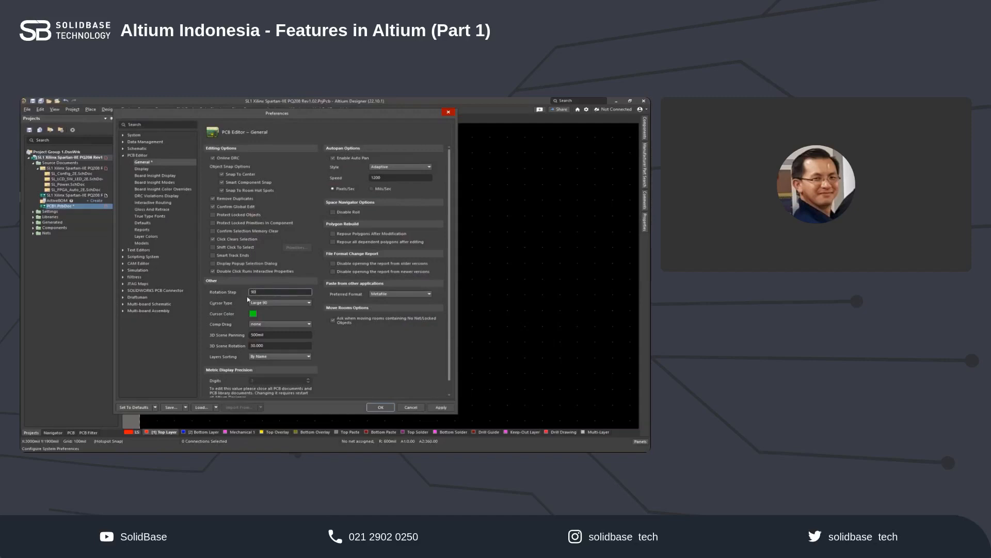
key(Return)
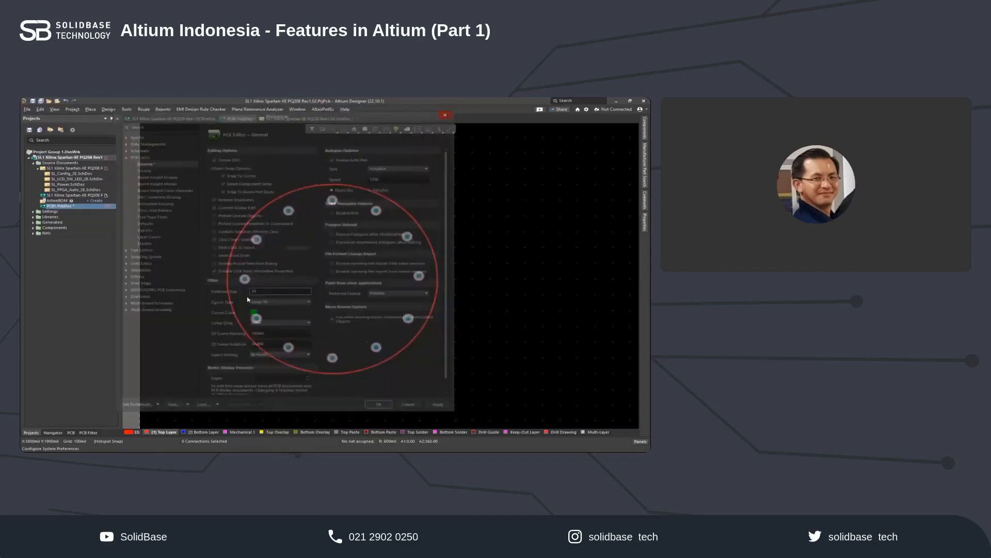
ctrl+scroll(386, 285, down, 3)
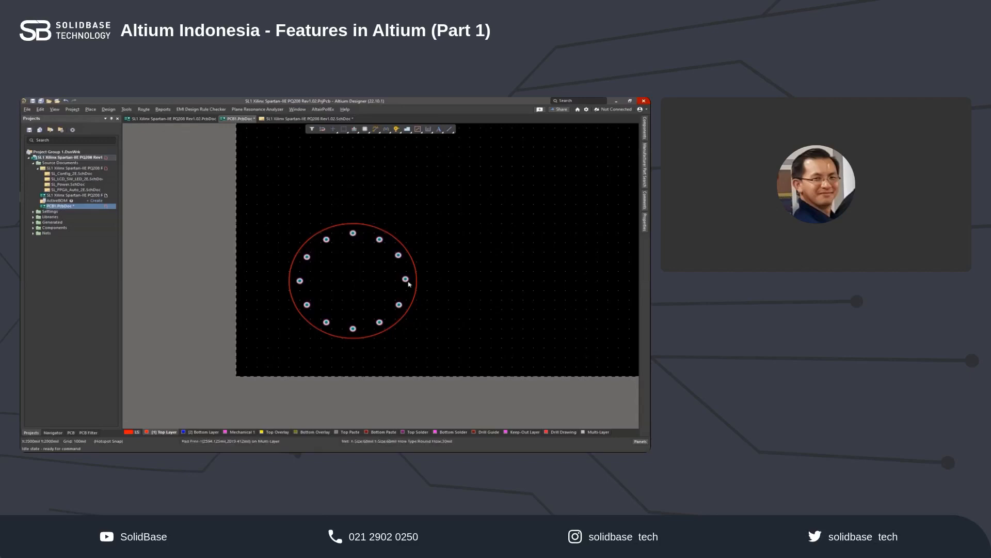
right_drag(347, 279, 366, 285)
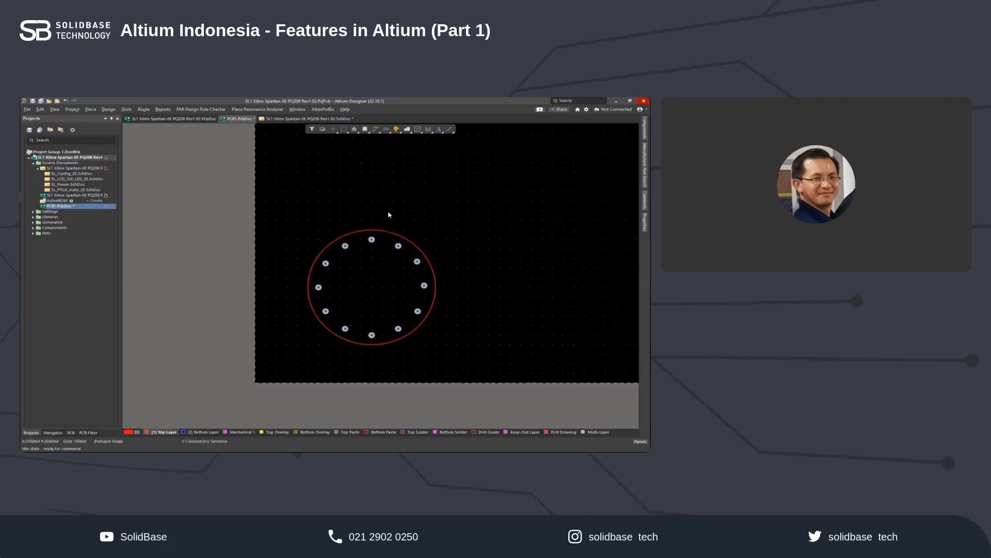
right_drag(376, 213, 349, 221)
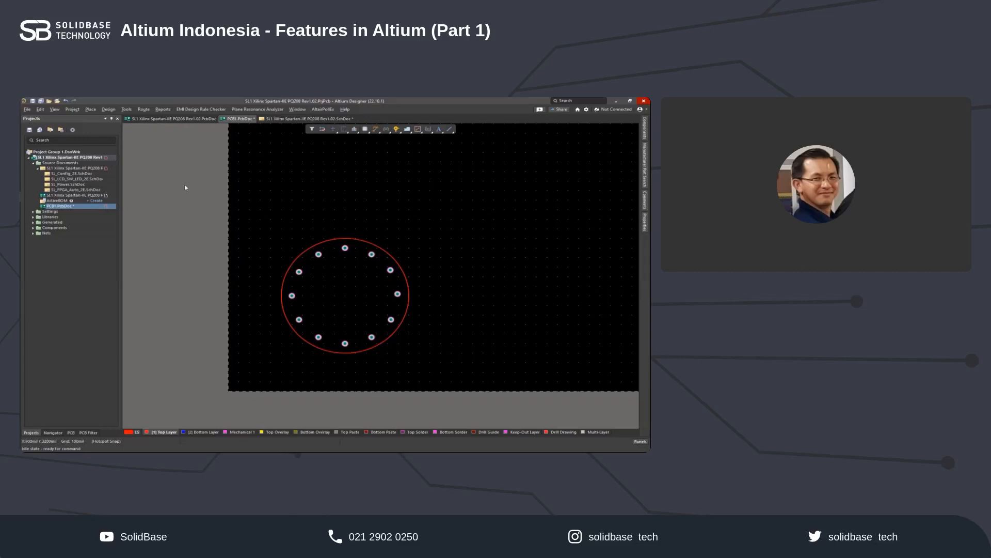
Step: Open the PCBLogoCreator.PRJSCR script project from the PCB Logo Creator folder under Examples
click(49, 101)
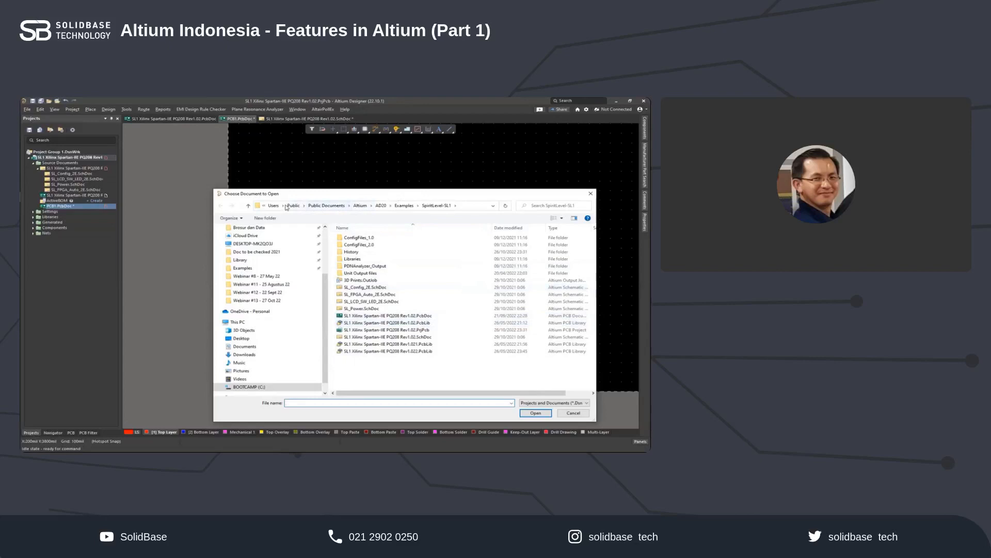
click(404, 205)
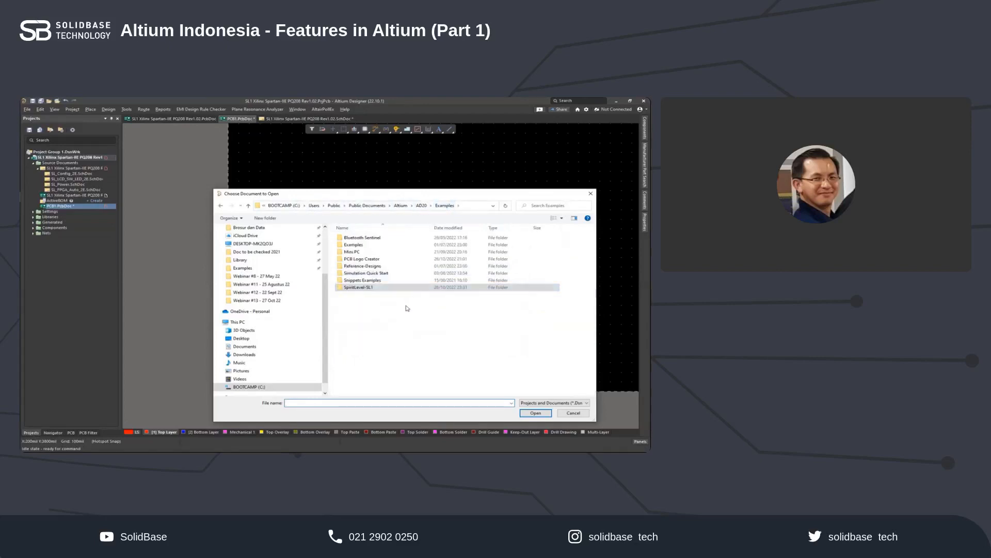
click(391, 259)
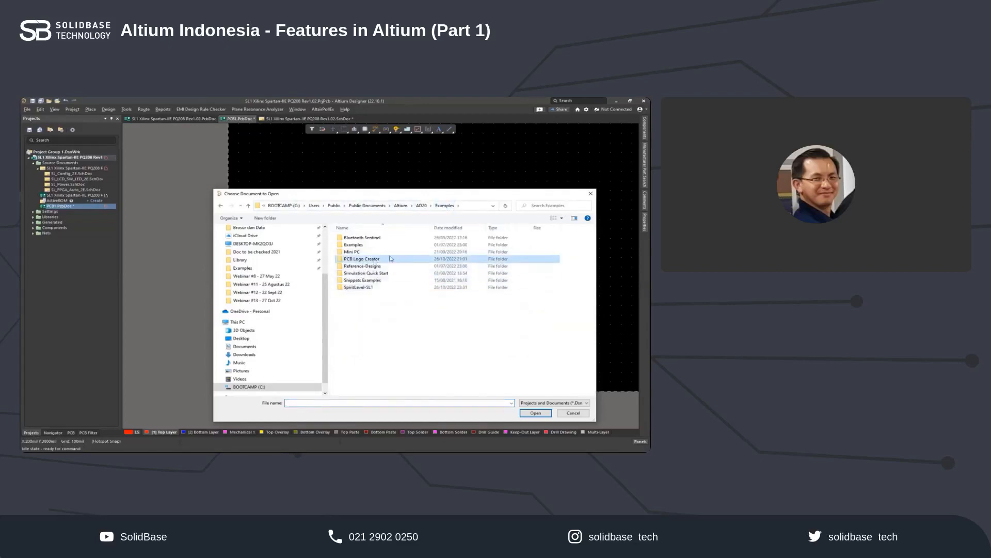
double_click(391, 259)
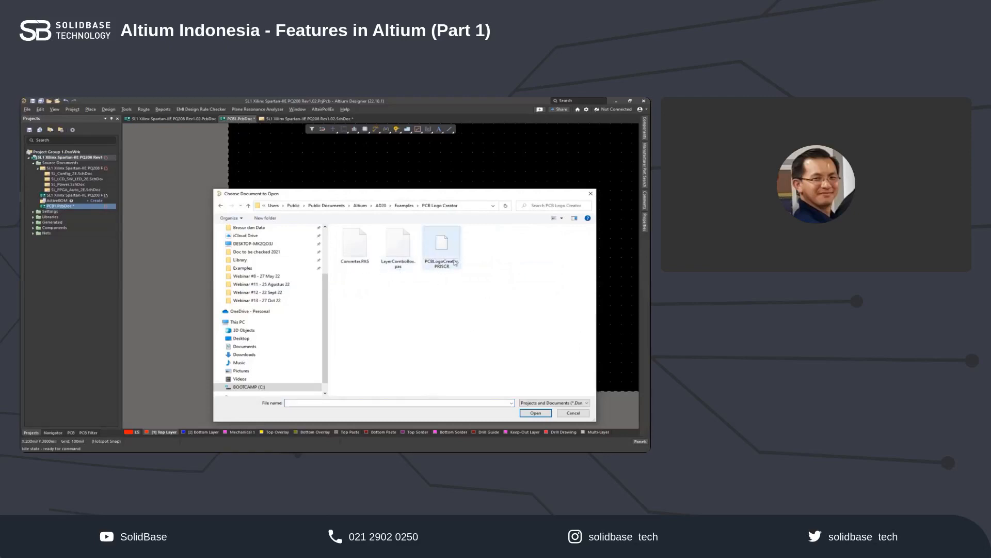
click(445, 272)
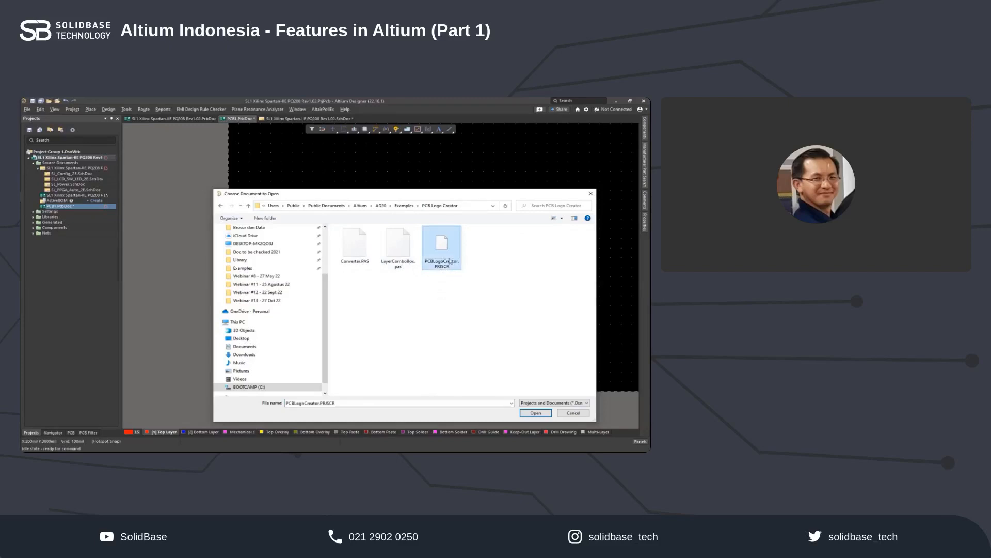
click(536, 413)
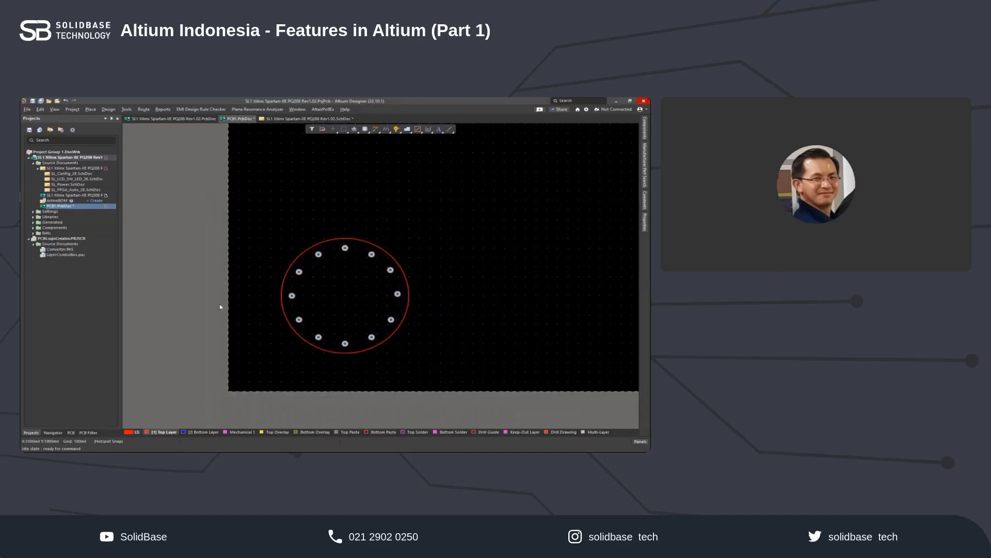
Step: Open LayerComboBox.pas and Converter.PAS from the script project and examine the converter's source code
click(60, 250)
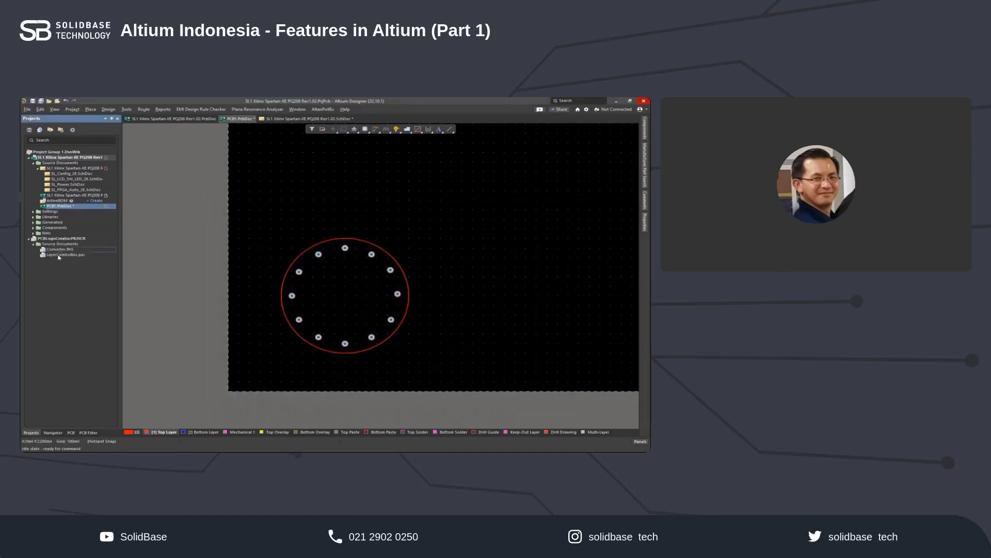
double_click(58, 256)
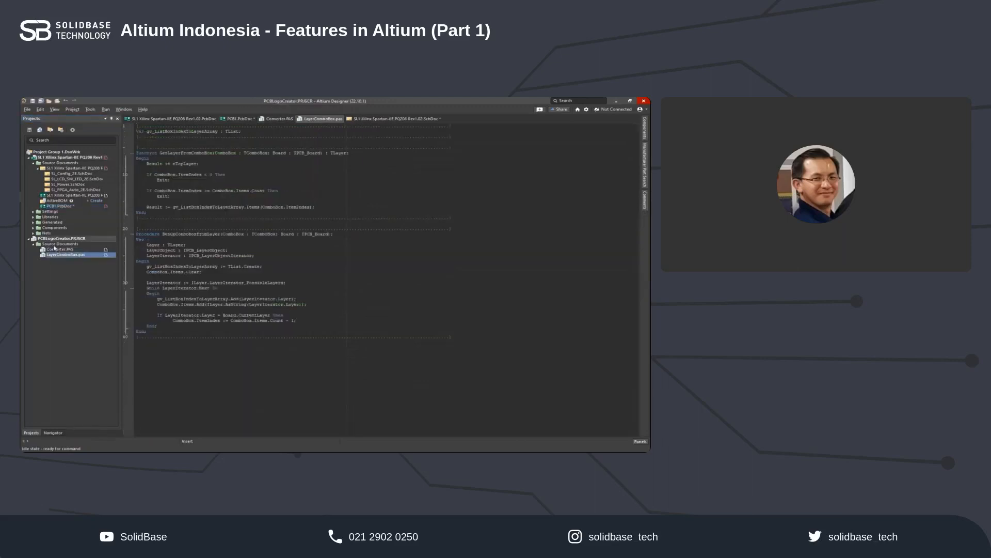
double_click(56, 248)
scroll(420, 304, down, 1)
scroll(421, 303, down, 20)
scroll(412, 318, down, 17)
scroll(413, 317, up, 20)
scroll(413, 317, up, 20)
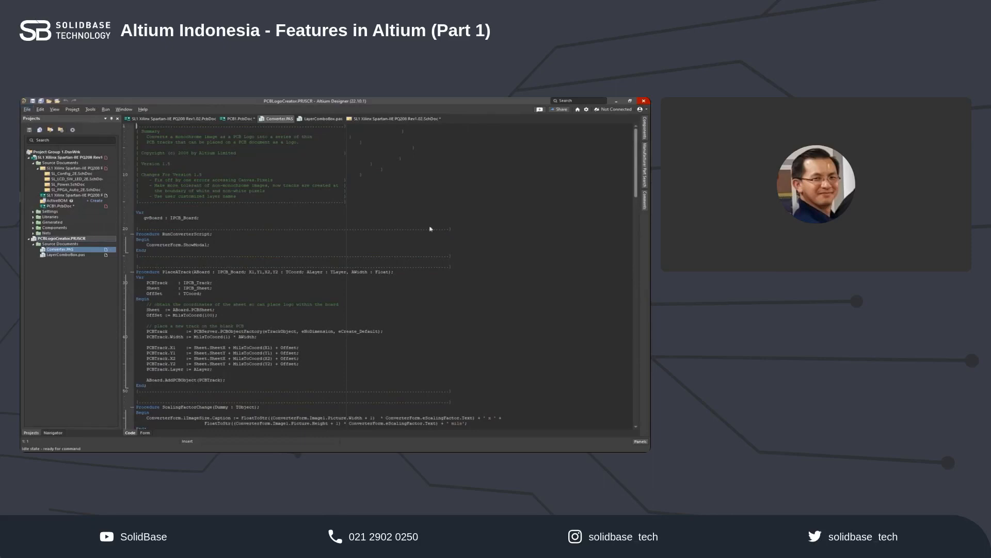
click(632, 282)
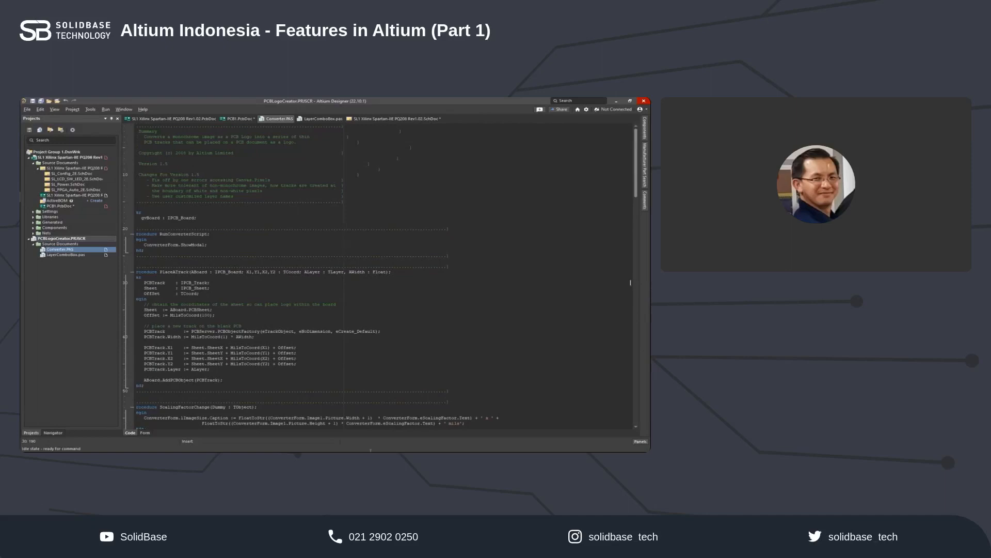
Step: Run the RunConverterScript procedure of Converter.PAS to launch the PCB Logo Creator
click(27, 109)
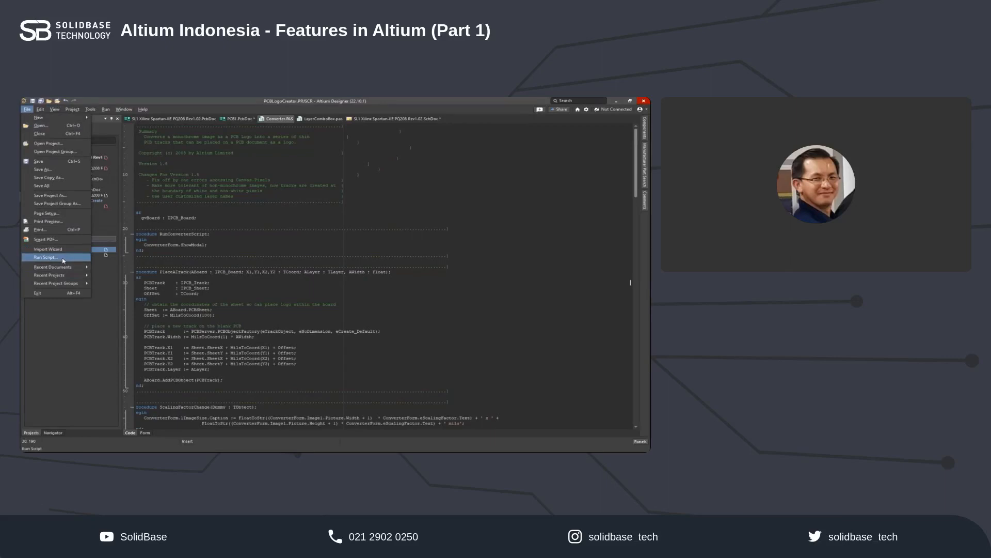
click(45, 257)
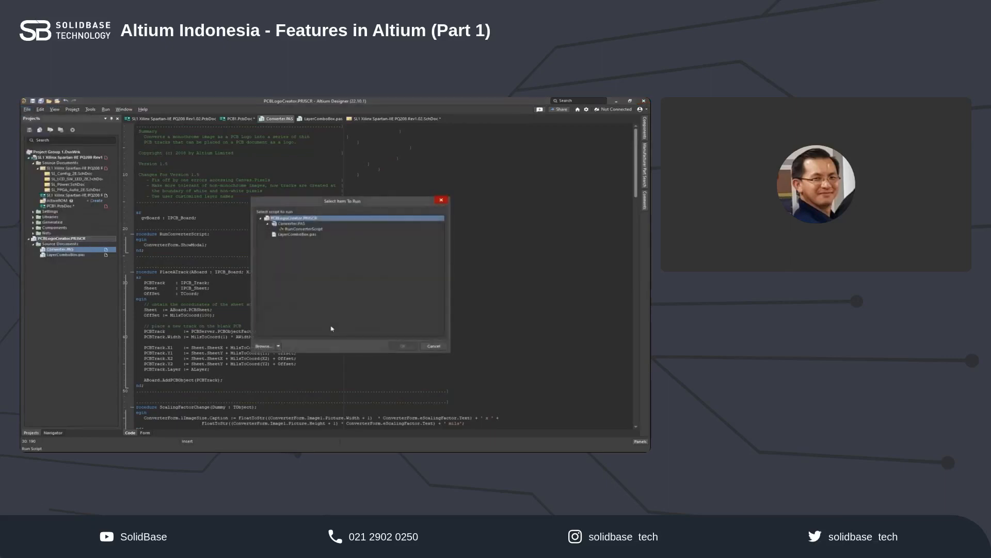
click(304, 228)
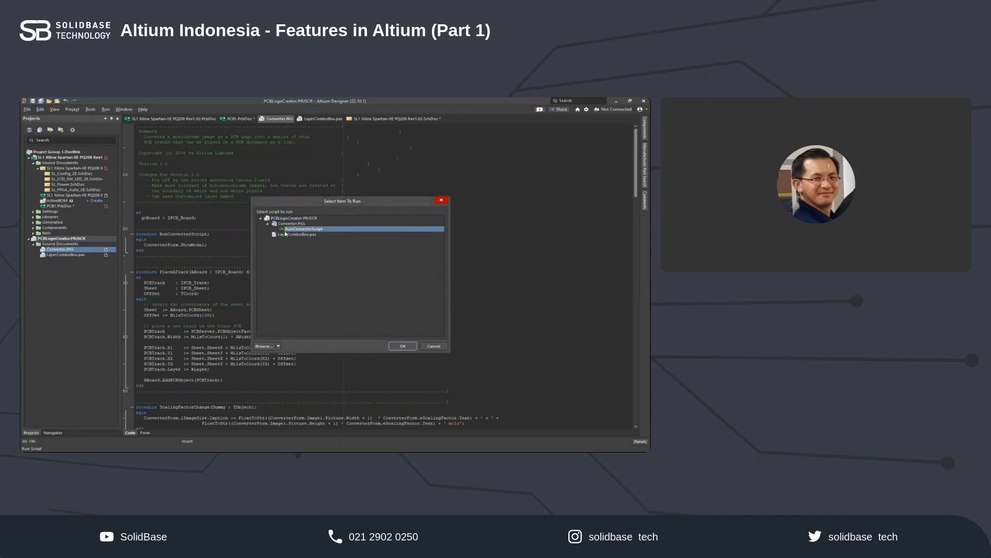
click(403, 346)
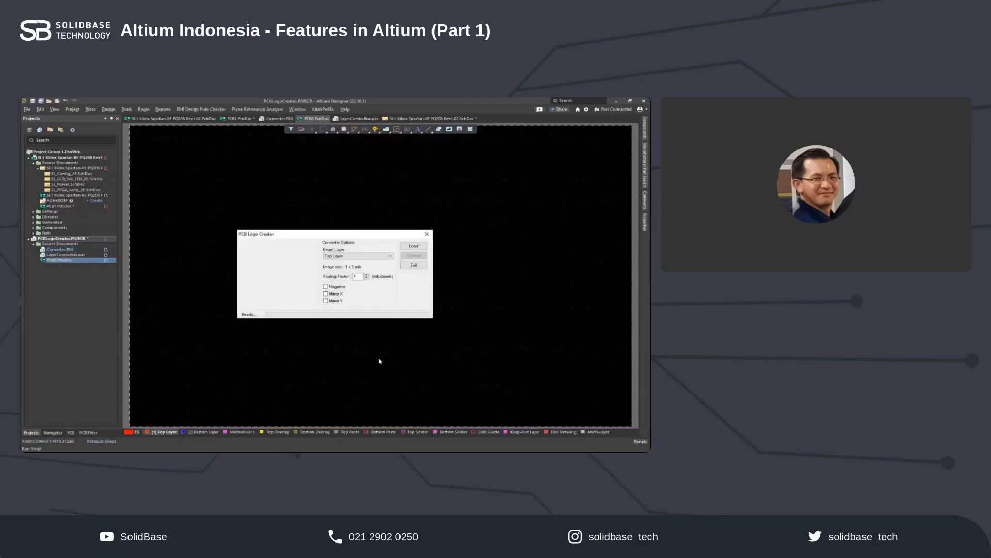
key(ctrl)
key(ctrl)
key(ctrl)
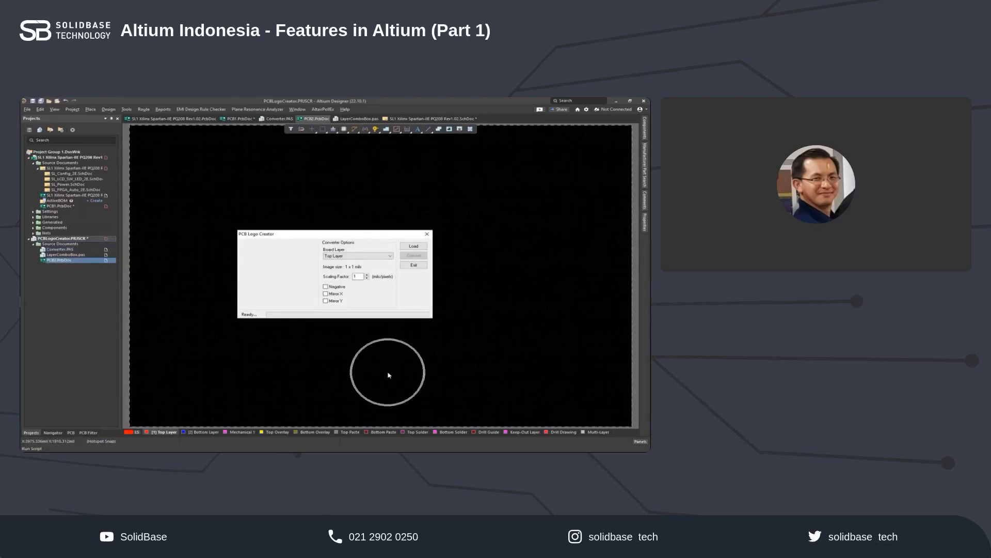
key(ctrl)
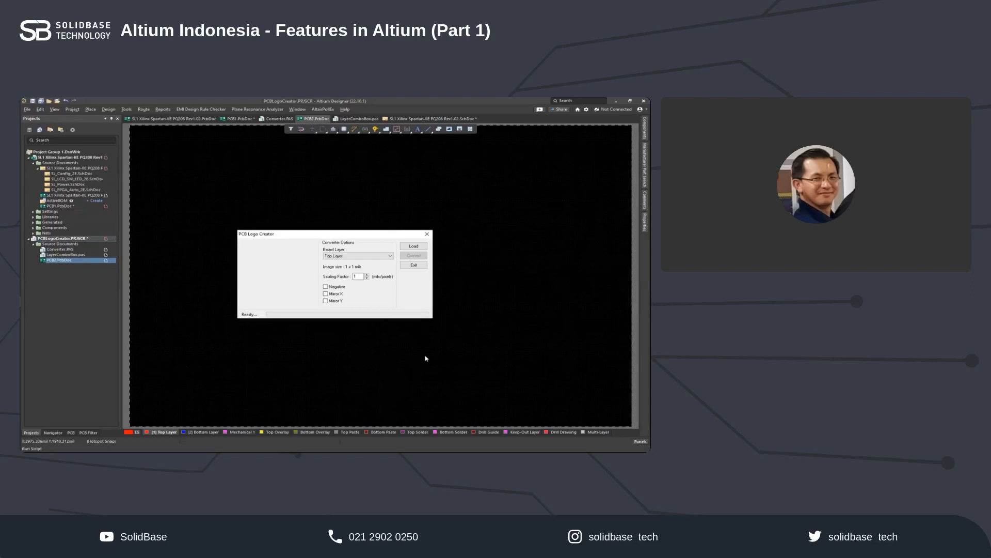
key(ctrl)
key(ctrl)
key(ctrl)
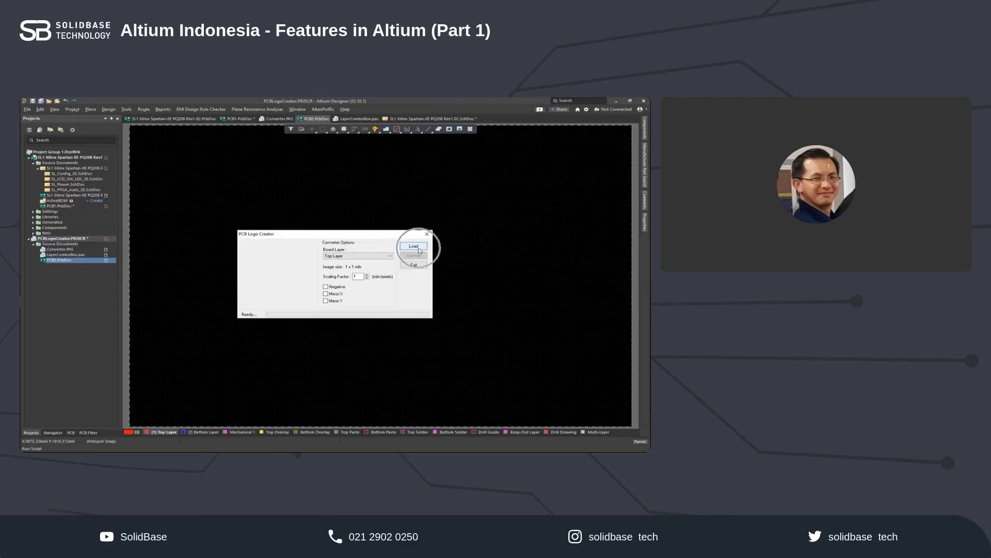